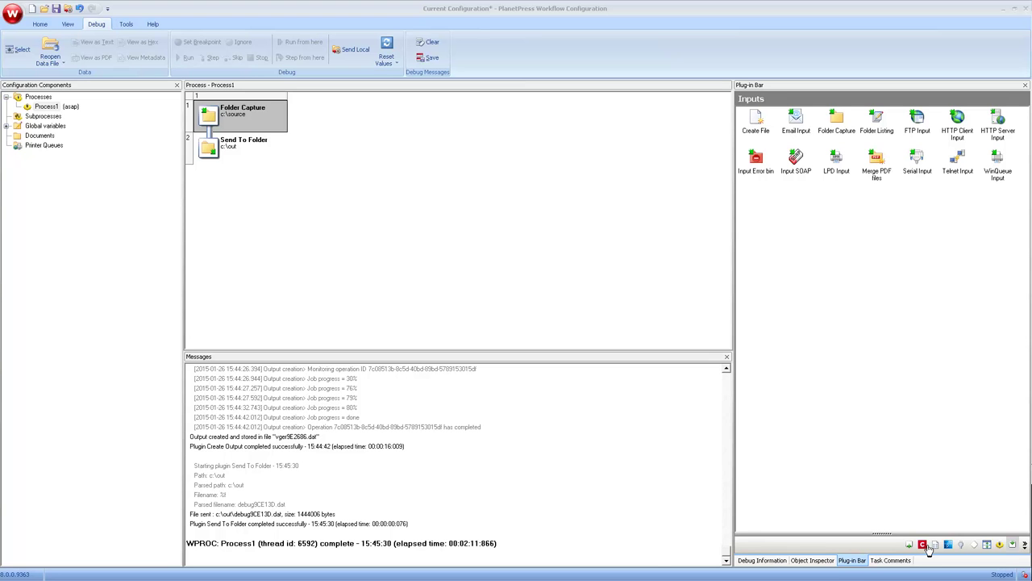
Review the OL Connect tasks Execute Data Mapping, Create Print Content and Create Job, then return to inputs.
{"action": "left_click", "coordinate": [925, 546]}
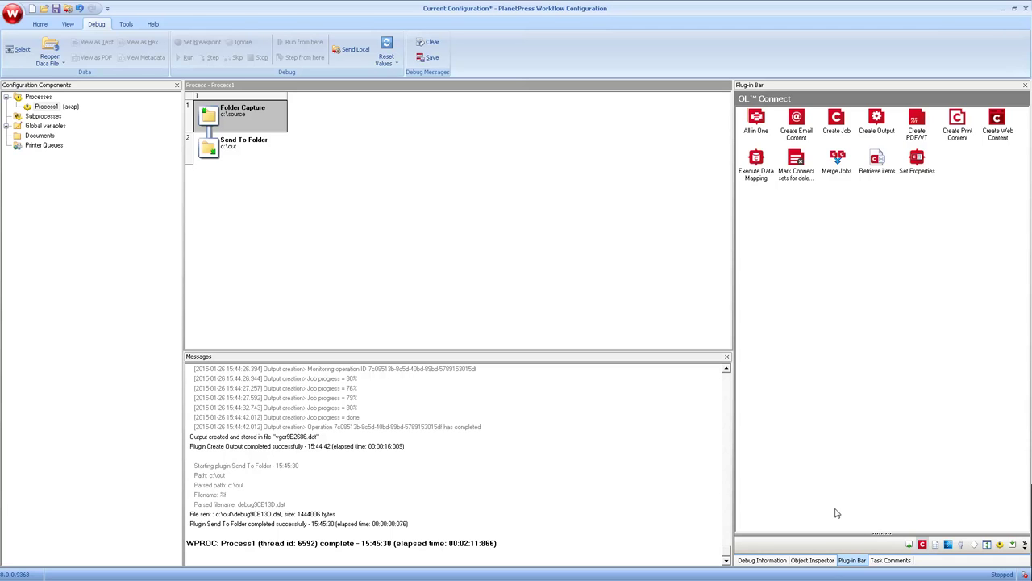
{"action": "left_click", "coordinate": [755, 174]}
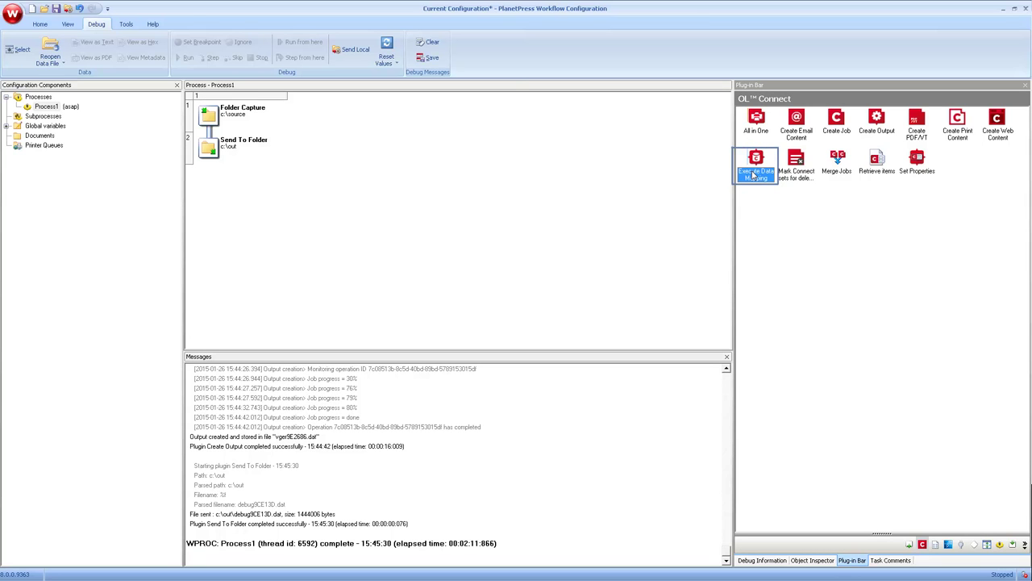
{"action": "left_click", "coordinate": [955, 123]}
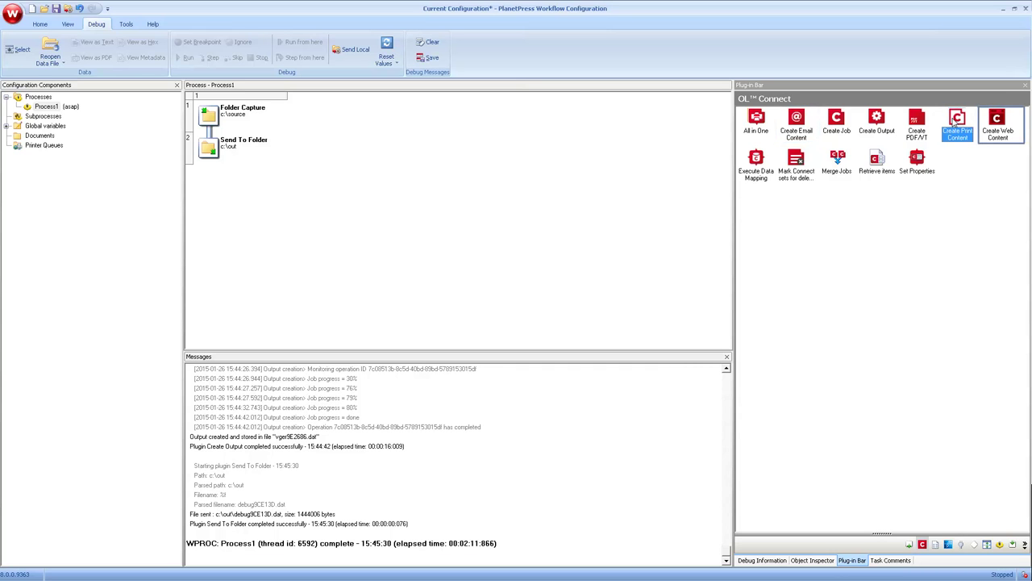
{"action": "left_click", "coordinate": [837, 119]}
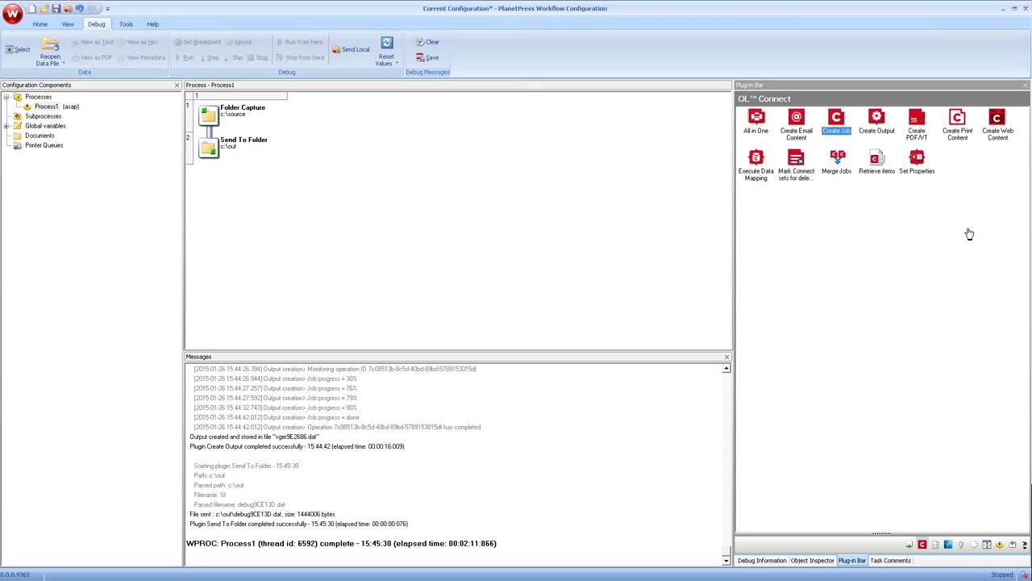
{"action": "left_click", "coordinate": [1013, 547]}
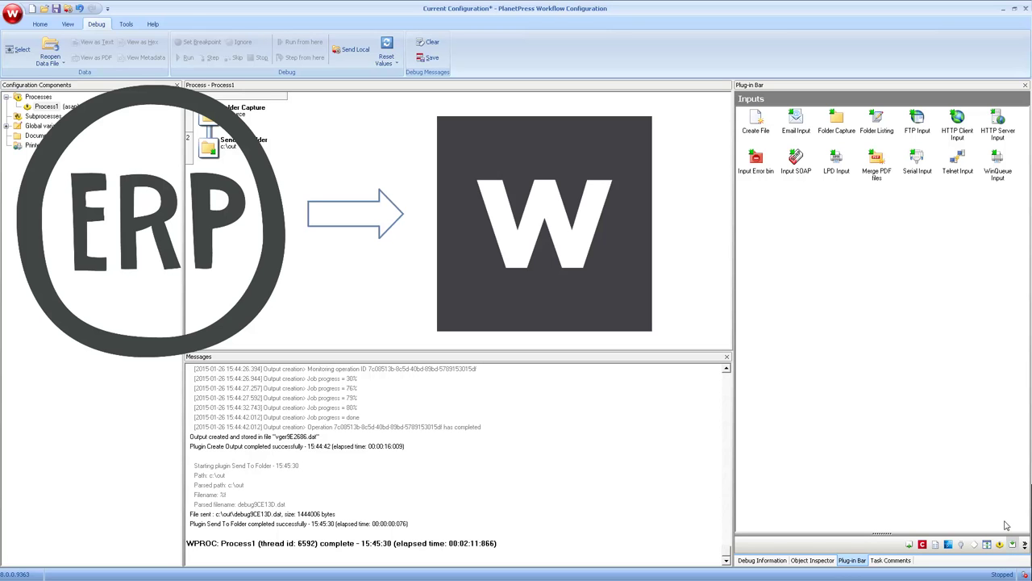
Swap Folder Capture for a WinQueue Input on PlanetPress Printer, spooling RAW with PDF creation off.
{"action": "left_click", "coordinate": [999, 162]}
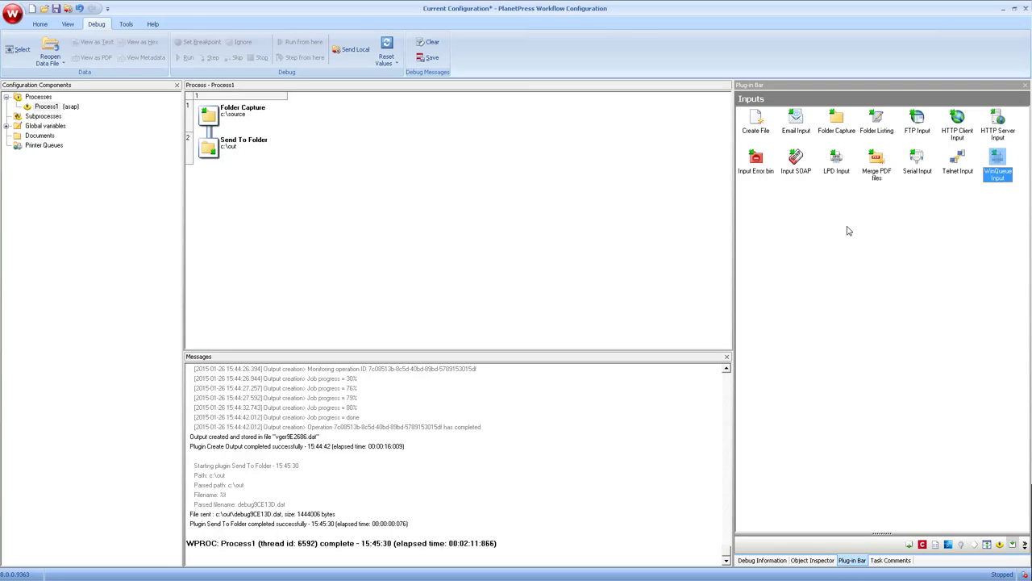
{"action": "left_click_drag", "start_coordinate": [847, 231], "coordinate": [217, 111]}
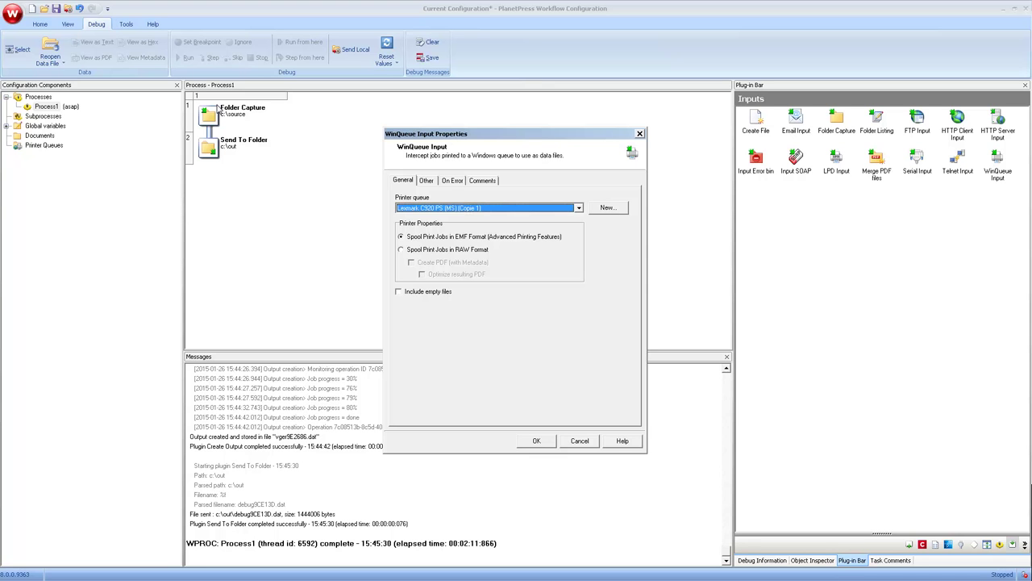
{"action": "left_click", "coordinate": [578, 211]}
{"action": "left_click", "coordinate": [440, 259]}
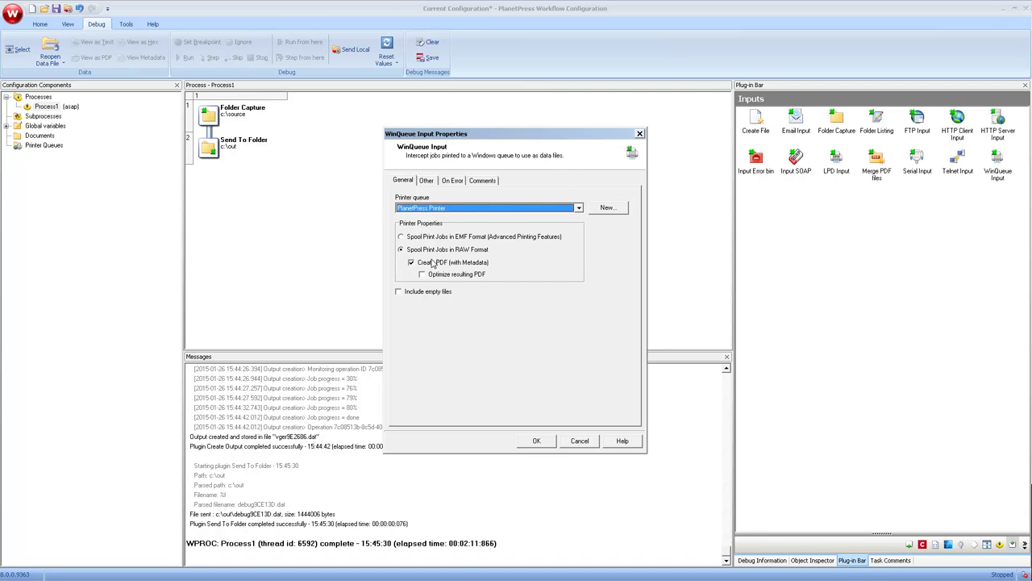
{"action": "left_click", "coordinate": [412, 266]}
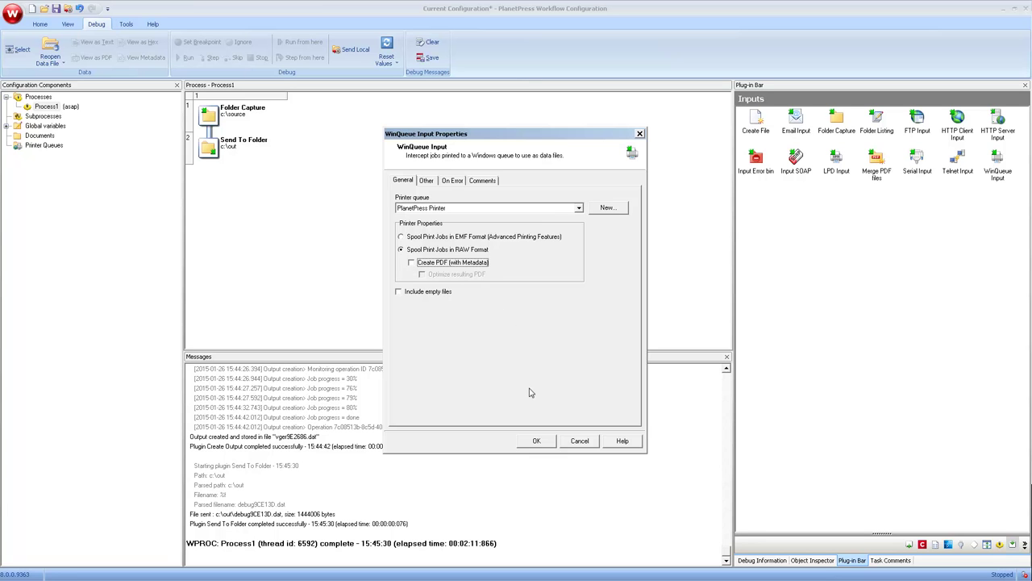
{"action": "left_click", "coordinate": [536, 441]}
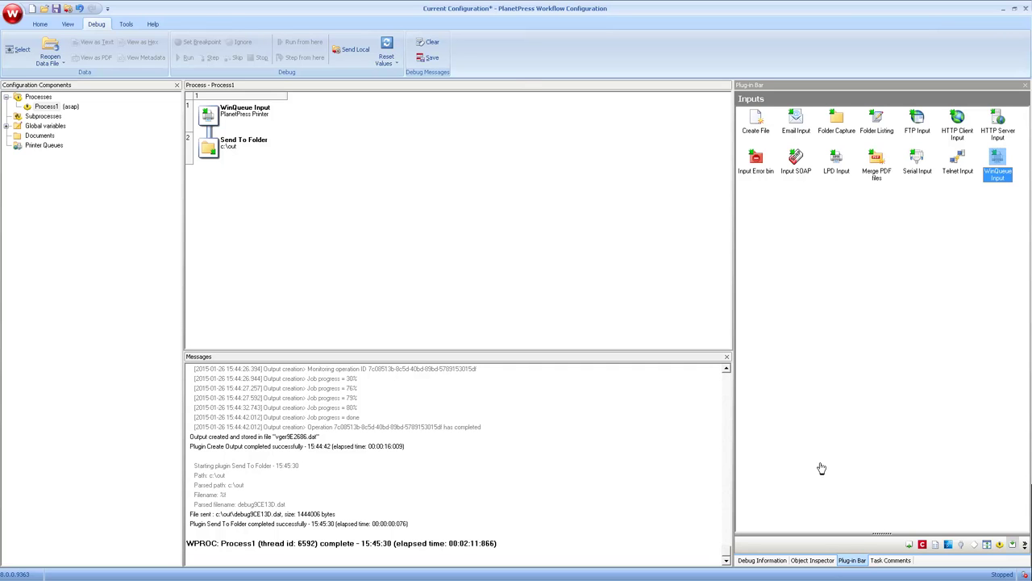
Add Execute Data Mapping after WinQueue Input using the txt-datamapper-take-a-tour configuration.
{"action": "left_click", "coordinate": [923, 545]}
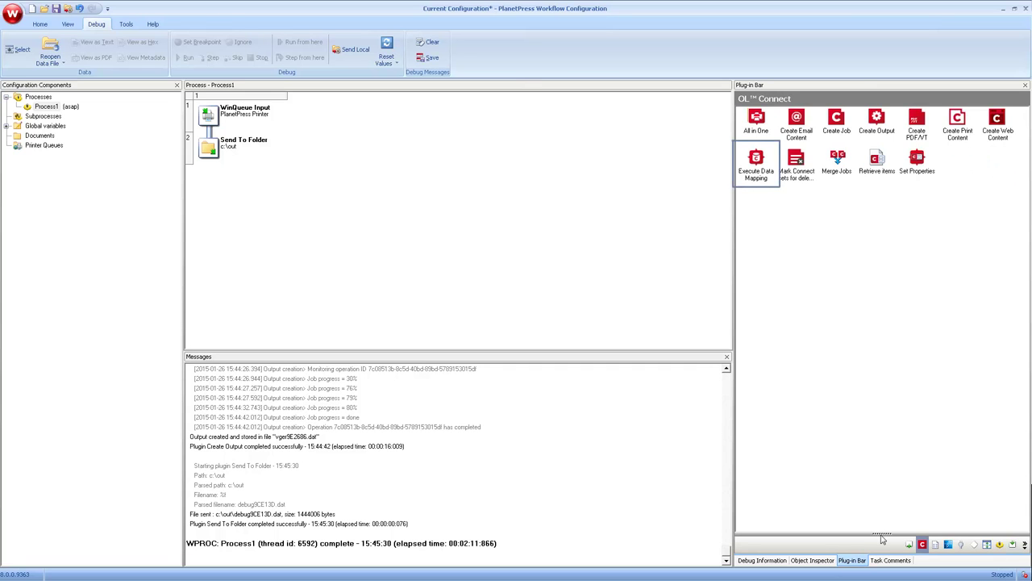
{"action": "left_click", "coordinate": [756, 166]}
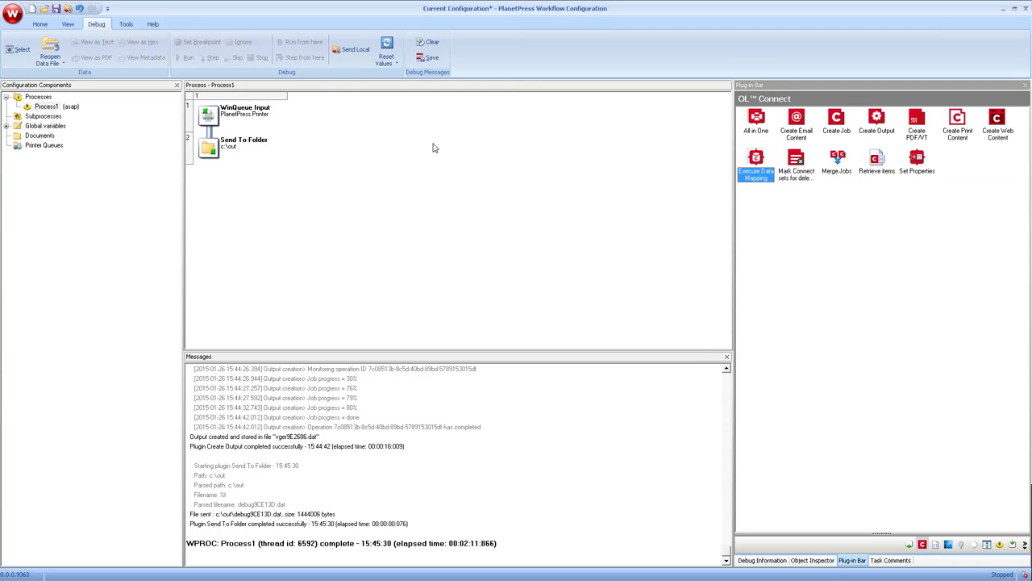
{"action": "left_click_drag", "start_coordinate": [433, 148], "coordinate": [206, 135]}
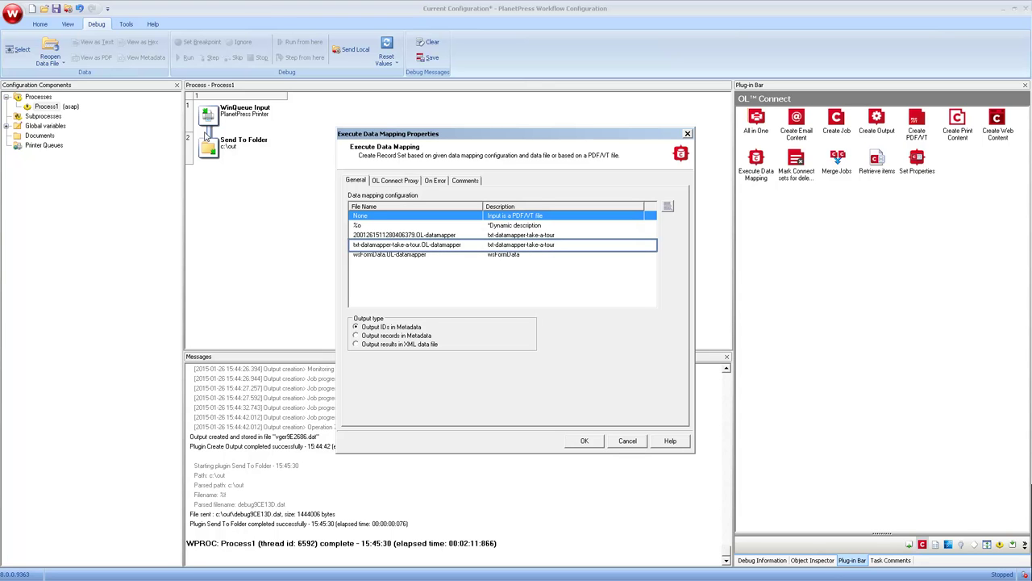
{"action": "left_click", "coordinate": [402, 246]}
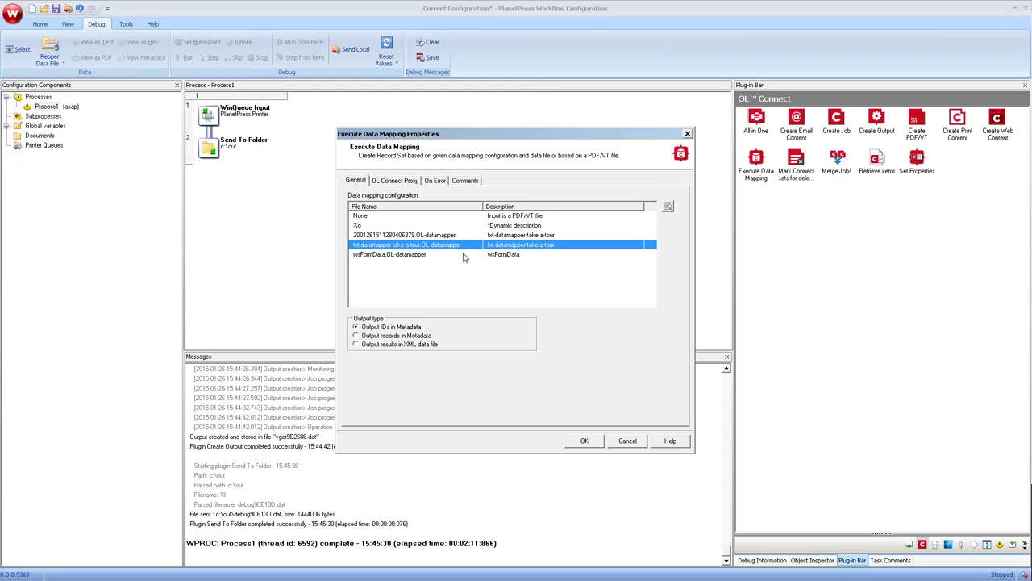
{"action": "left_click", "coordinate": [585, 442]}
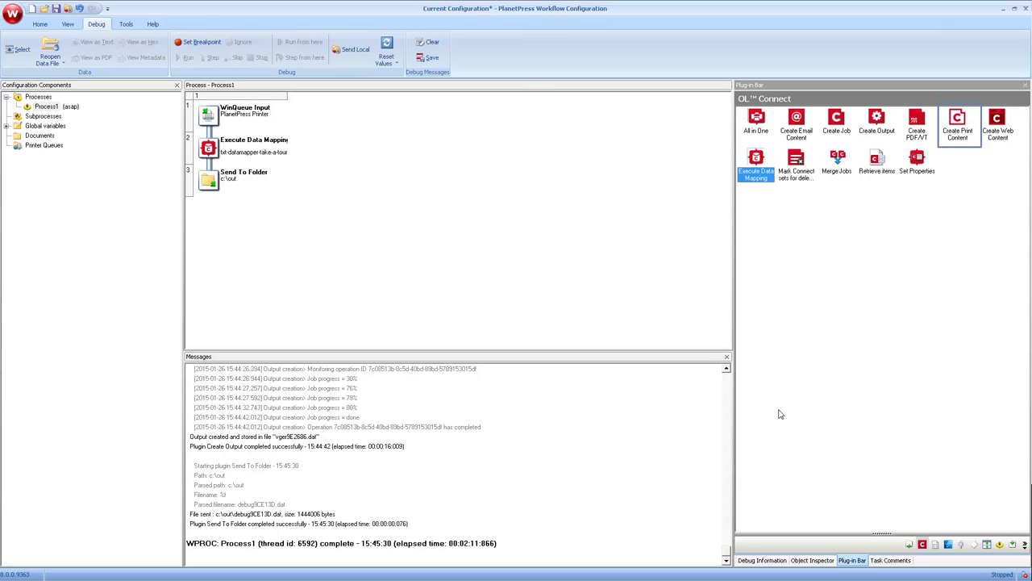
Insert Create Print Content after Execute Data Mapping with take-a-tour-complete.OL-template.
{"action": "left_click", "coordinate": [957, 120]}
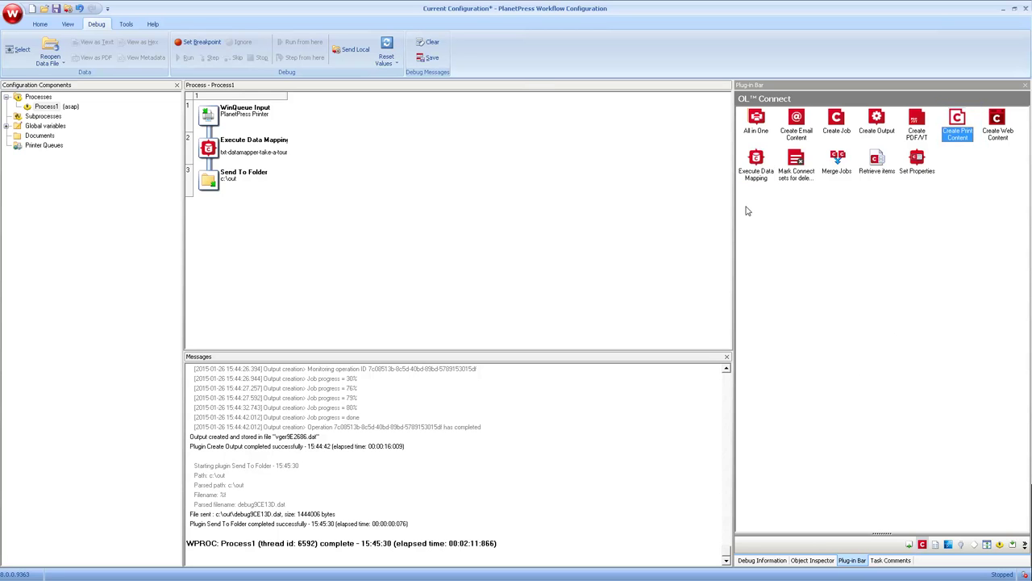
{"action": "left_click_drag", "start_coordinate": [957, 120], "coordinate": [204, 164]}
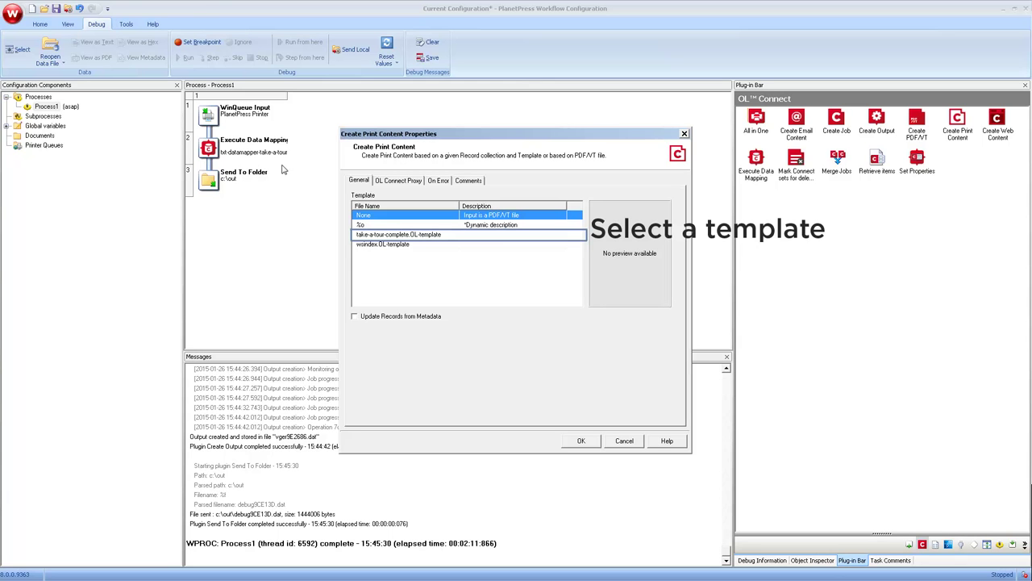
{"action": "left_click", "coordinate": [393, 235]}
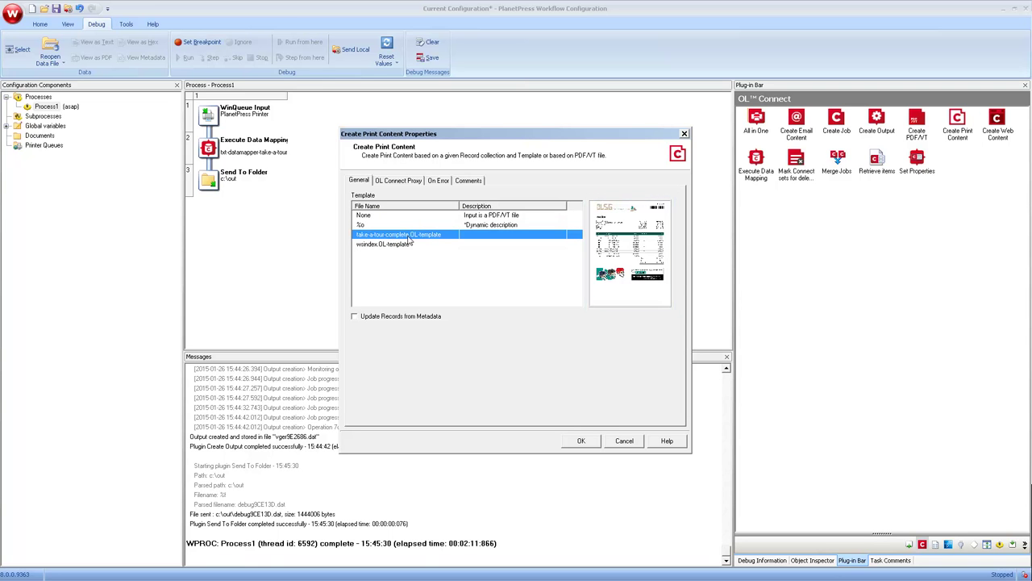
{"action": "left_click", "coordinate": [583, 440]}
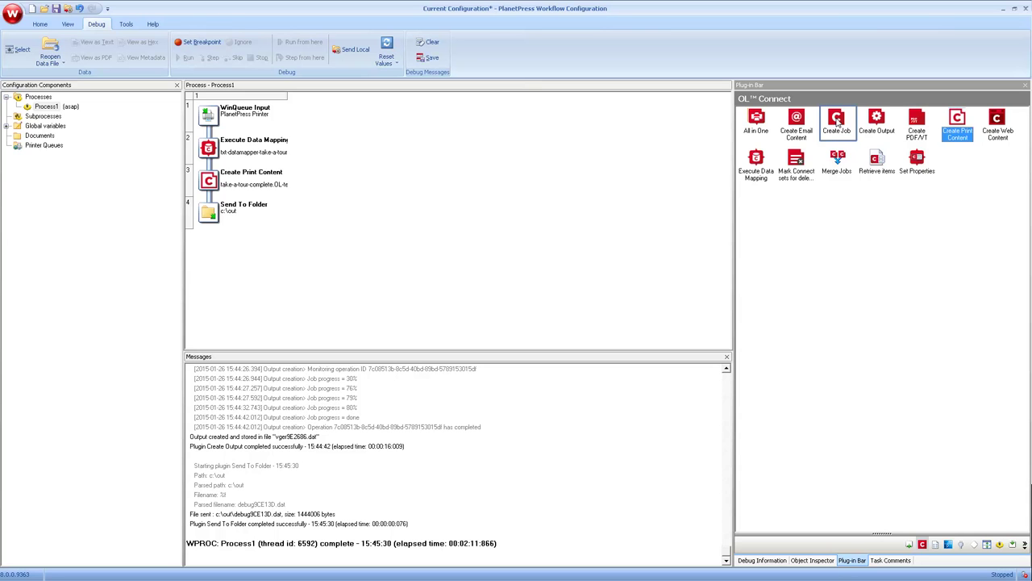
Insert Create Job before Send To Folder using Default Job Settings.OL-jobpreset.
{"action": "left_click", "coordinate": [838, 119]}
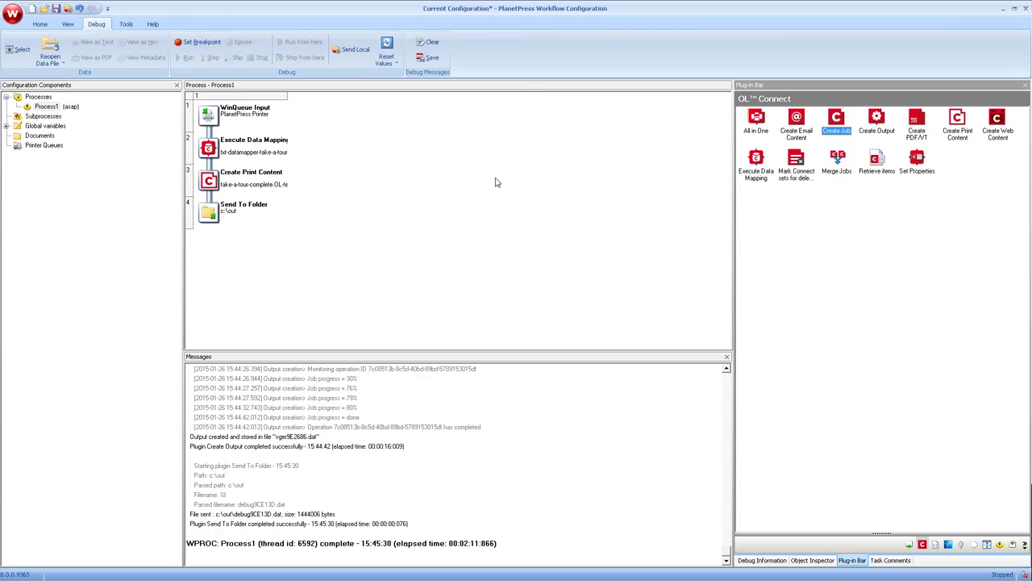
{"action": "left_click_drag", "start_coordinate": [497, 182], "coordinate": [208, 197]}
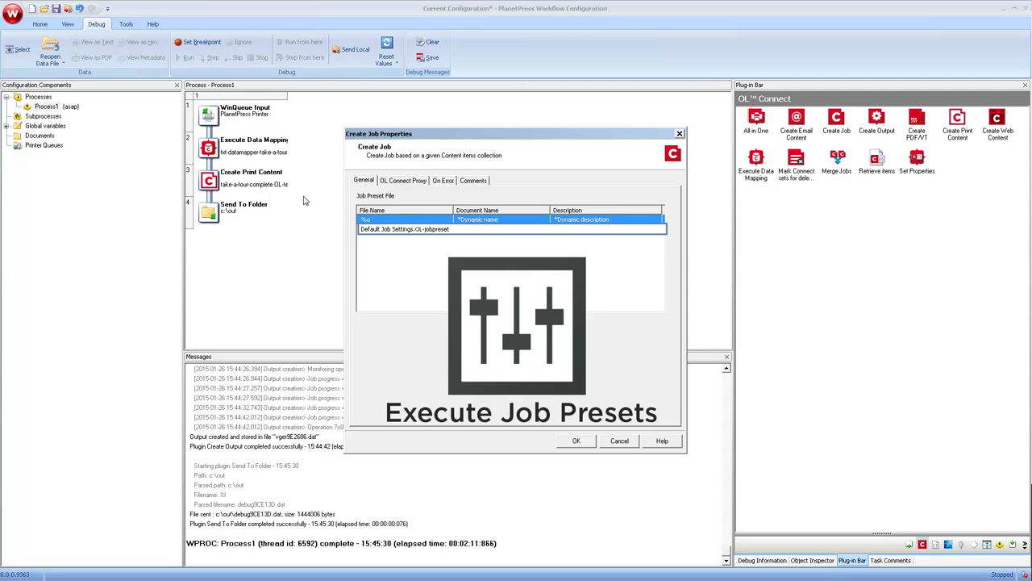
{"action": "left_click", "coordinate": [434, 230]}
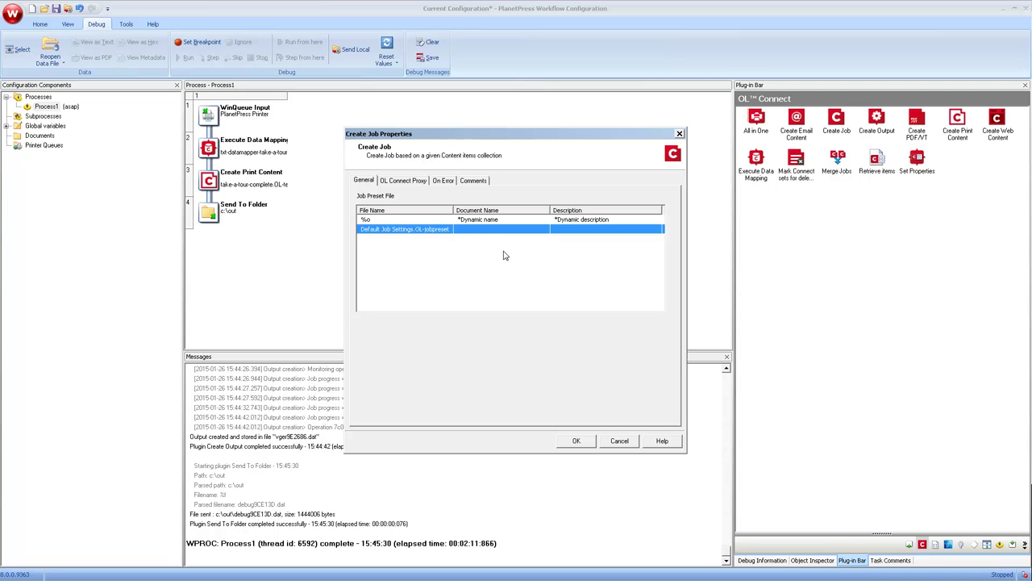
{"action": "left_click", "coordinate": [574, 441]}
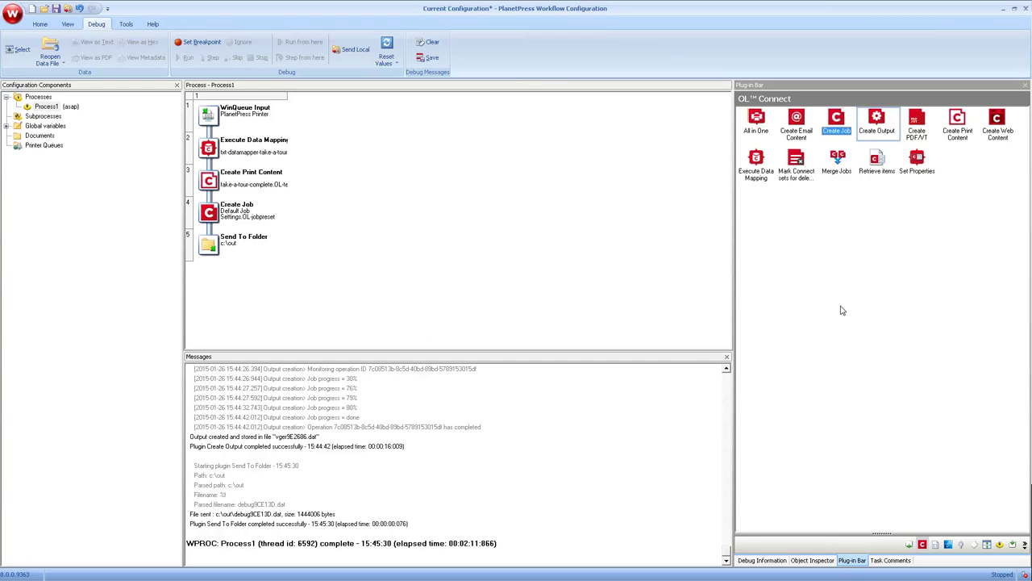
Add Create Output after Create Job with PDF File.OL-outputpreset, managed through PlanetPress Workflow.
{"action": "left_click", "coordinate": [880, 121]}
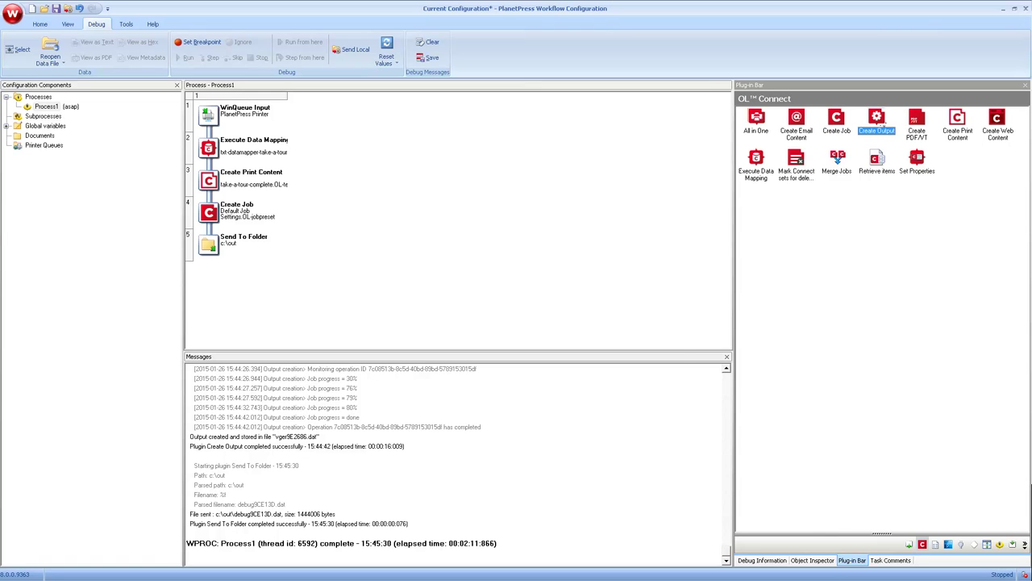
{"action": "left_click_drag", "start_coordinate": [881, 121], "coordinate": [242, 230]}
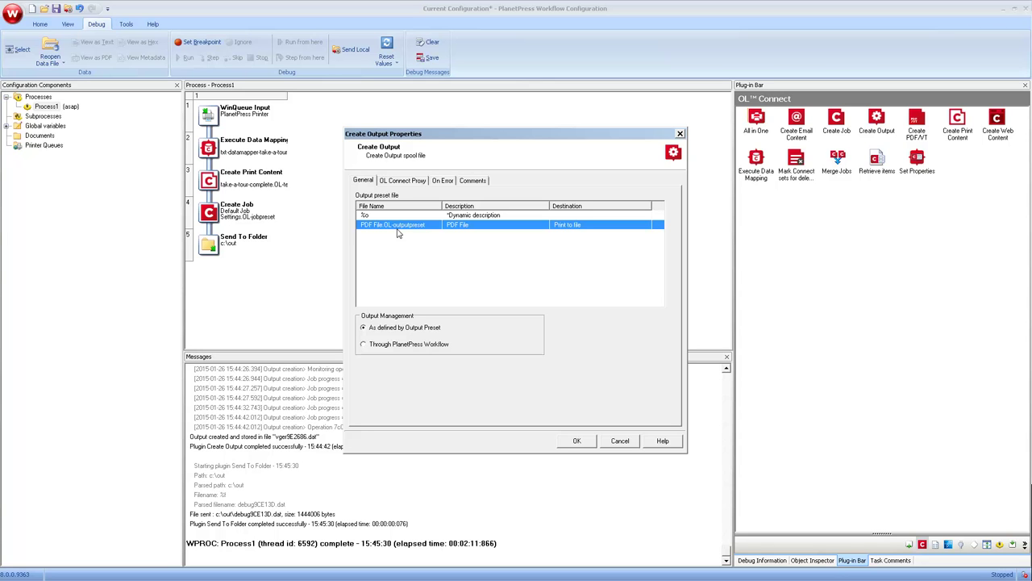
{"action": "left_click", "coordinate": [384, 347]}
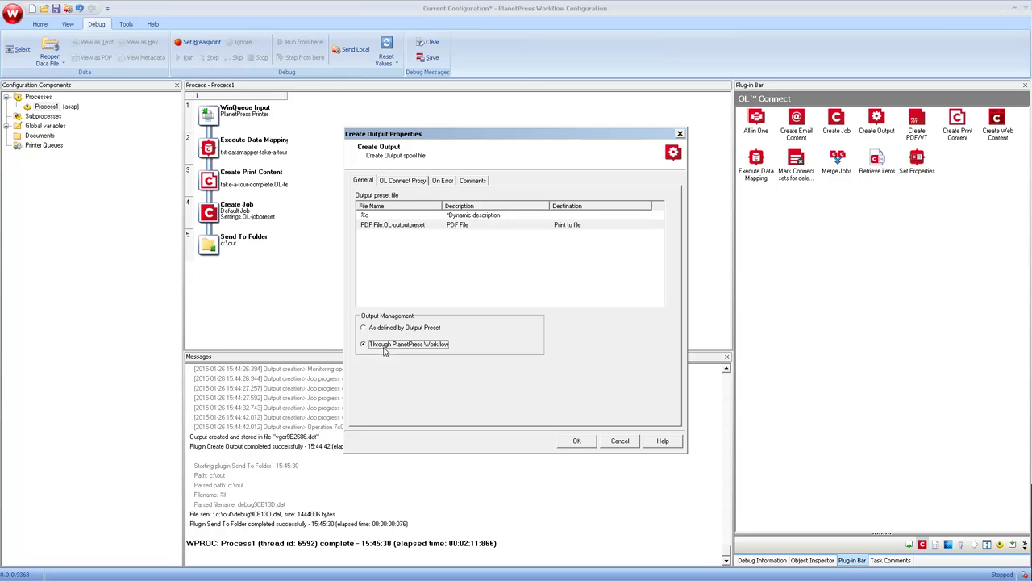
{"action": "left_click", "coordinate": [574, 441]}
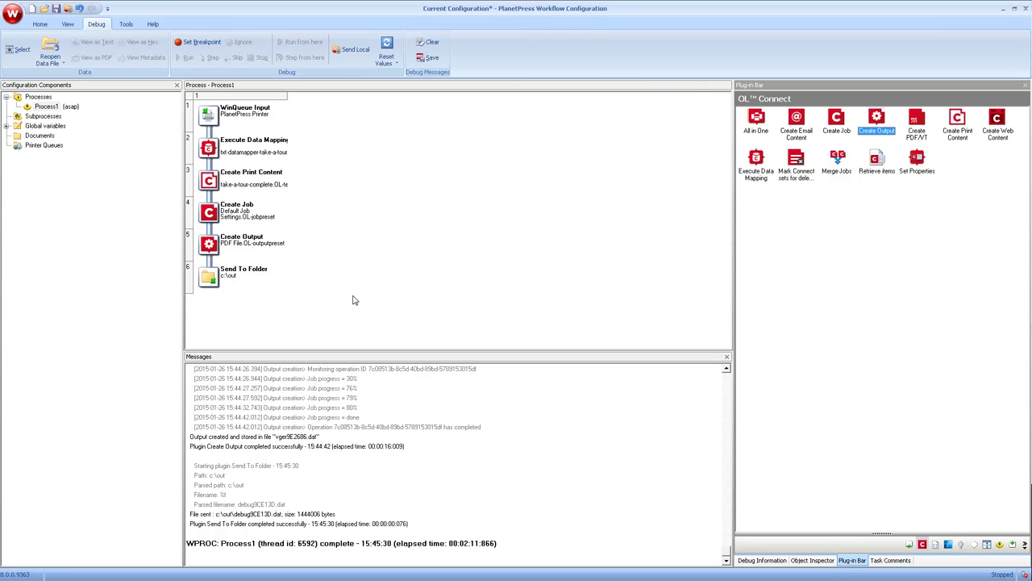
Change the Send To Folder file name to %f.pdf.
{"action": "double_click", "coordinate": [244, 280]}
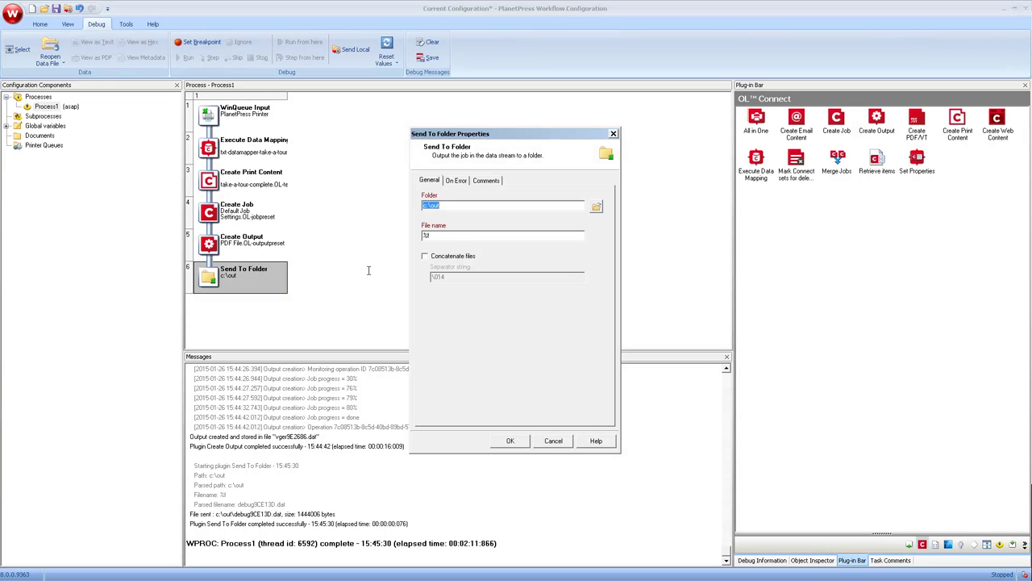
{"action": "left_click", "coordinate": [453, 237]}
{"action": "type", "text": ".pdf"}
{"action": "left_click", "coordinate": [510, 442]}
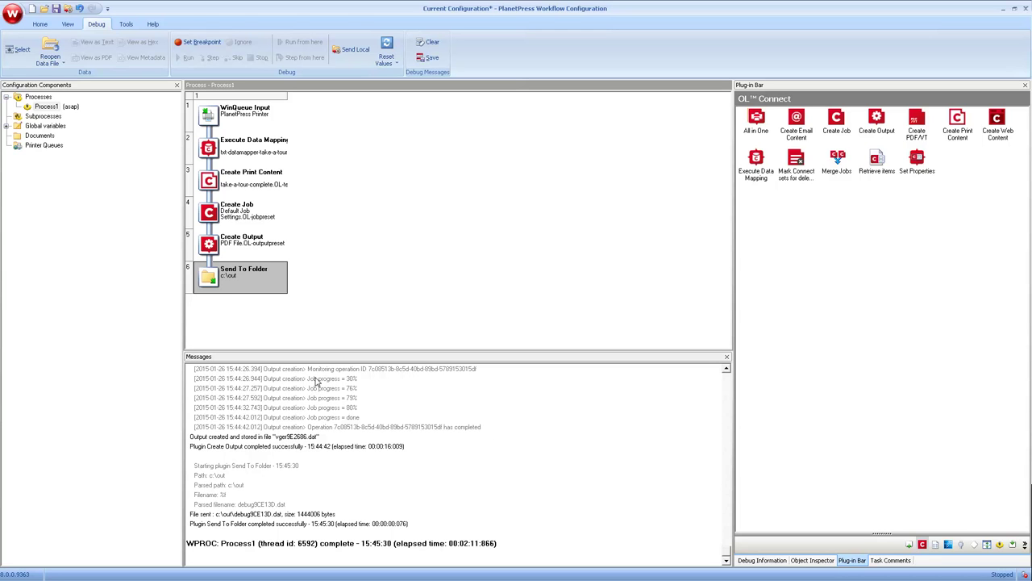
Enter the OL Connect server username and password on Execute Data Mapping's proxy settings.
{"action": "double_click", "coordinate": [240, 149]}
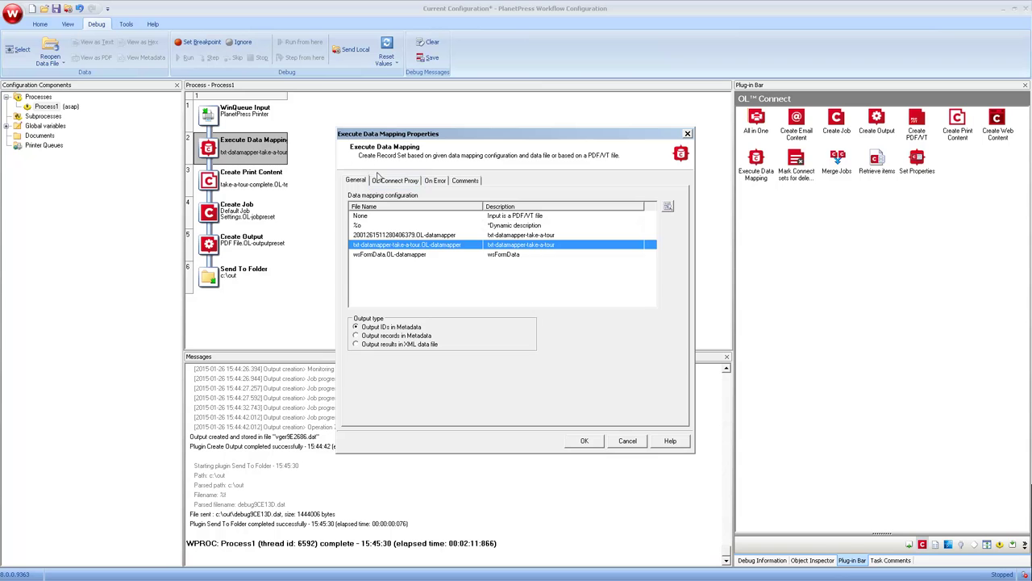
{"action": "left_click", "coordinate": [379, 181]}
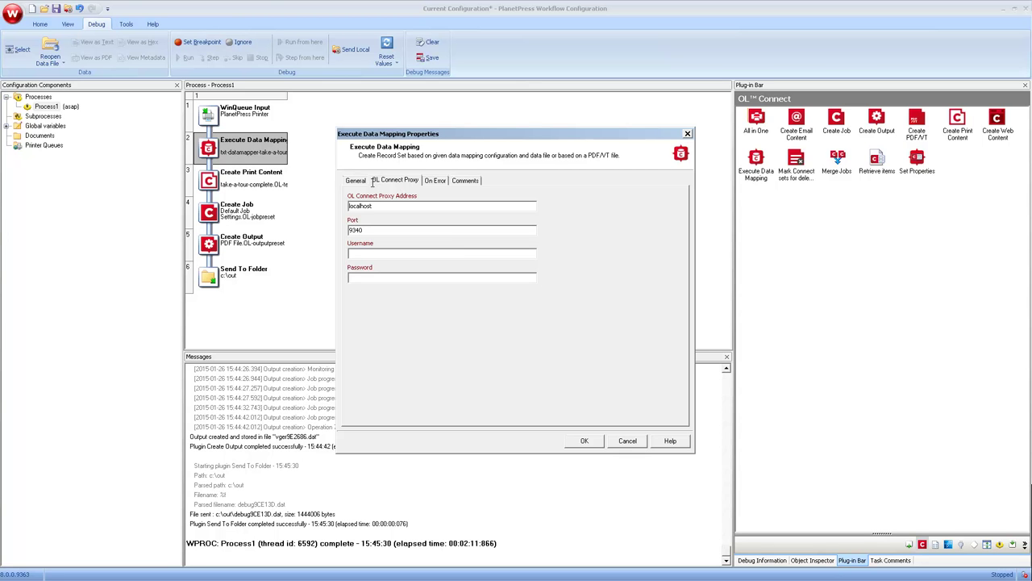
{"action": "left_click", "coordinate": [359, 255]}
{"action": "type", "text": "ol-adminsecret"}
{"action": "left_click", "coordinate": [584, 440]}
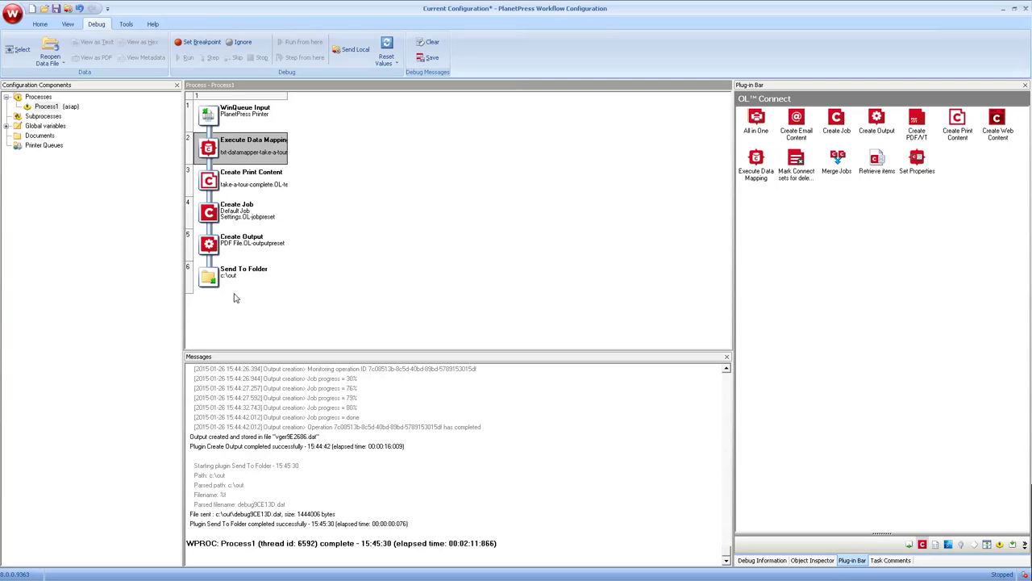
{"action": "left_click", "coordinate": [242, 242]}
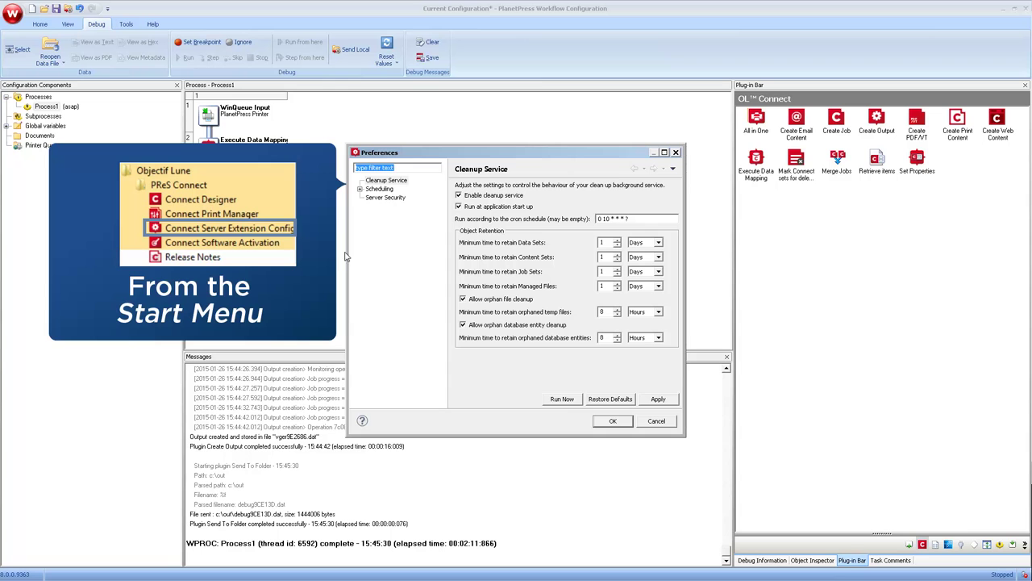
{"action": "left_click", "coordinate": [384, 198]}
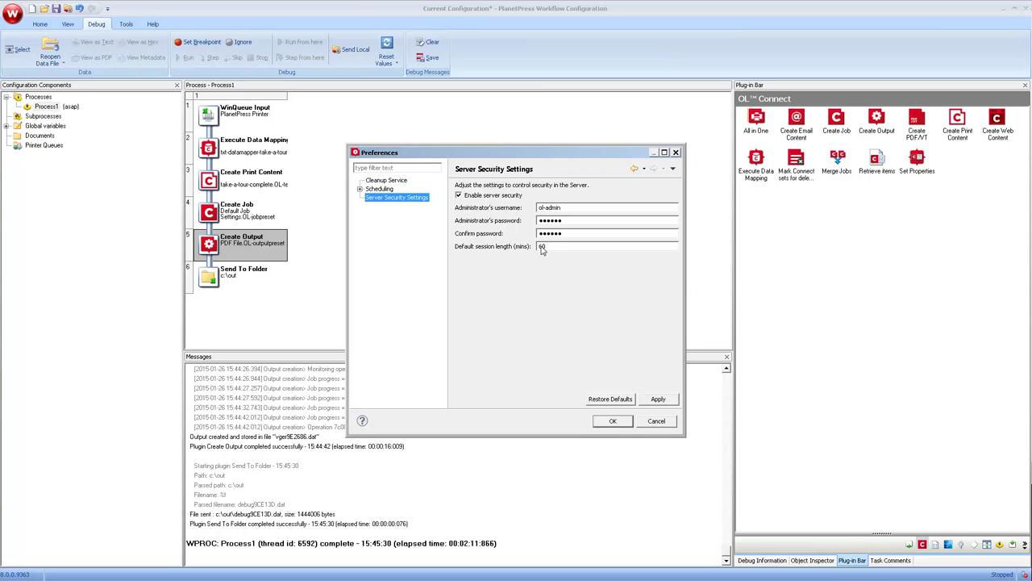
{"action": "left_click", "coordinate": [610, 422]}
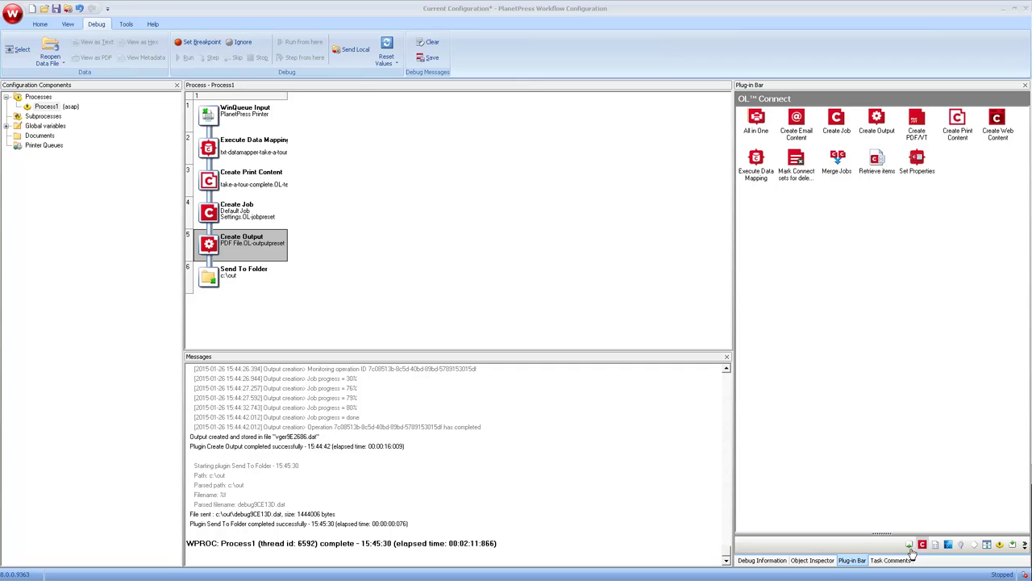
Add the Print using a Windows Driver task from the Outputs plug-ins and show its Properties.
{"action": "left_click", "coordinate": [909, 545]}
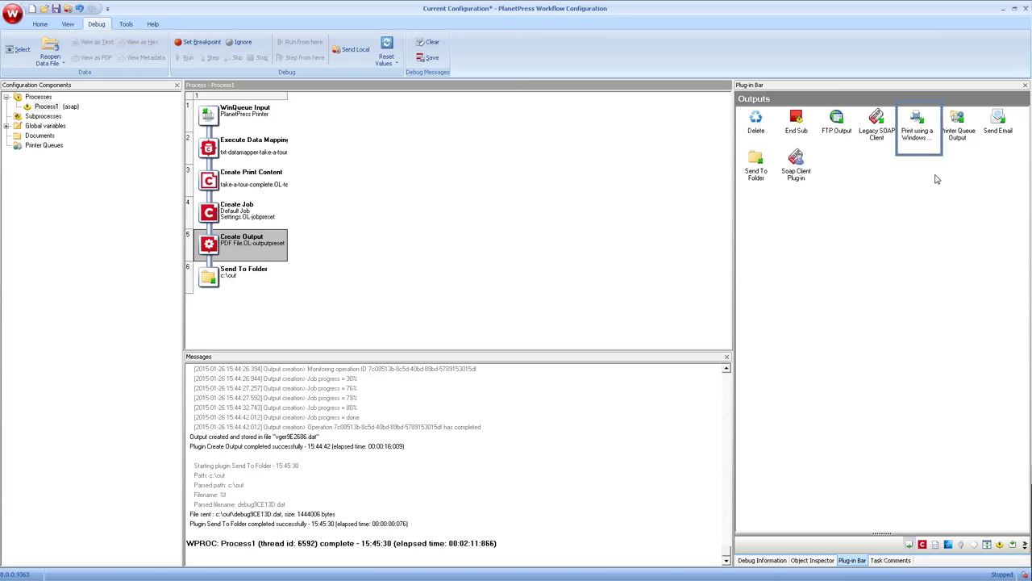
{"action": "left_click", "coordinate": [917, 122]}
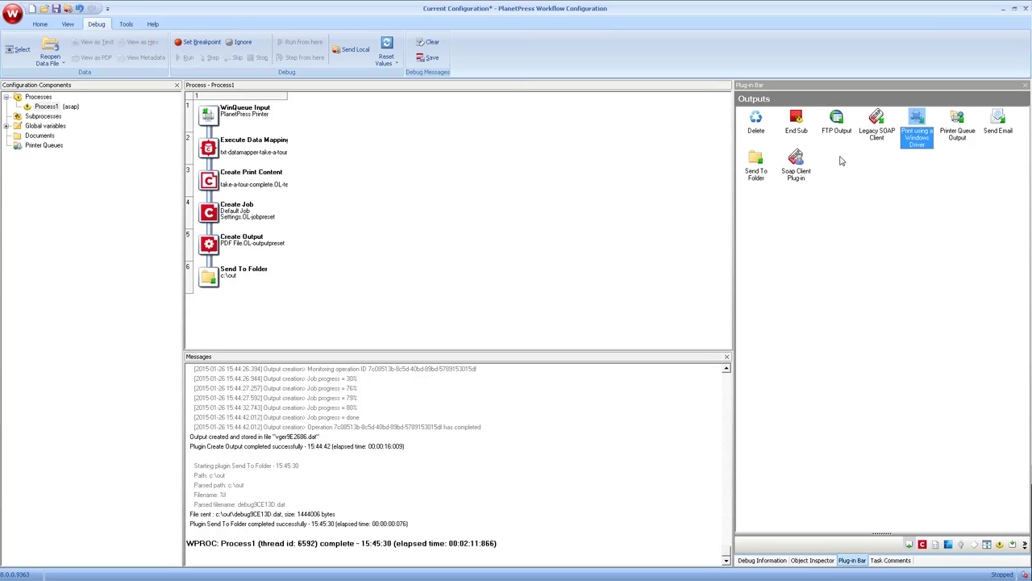
{"action": "double_click", "coordinate": [917, 121]}
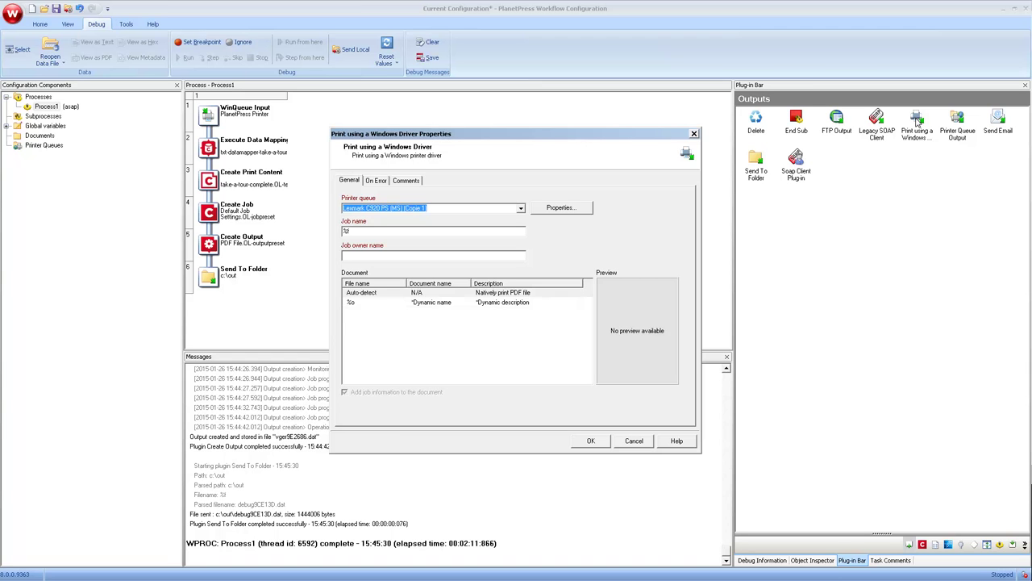
Keep the Lexmark C920 PS (MS) printer queue and enter the job owner's name.
{"action": "left_click", "coordinate": [522, 210]}
{"action": "left_click", "coordinate": [388, 232]}
{"action": "left_click", "coordinate": [368, 232]}
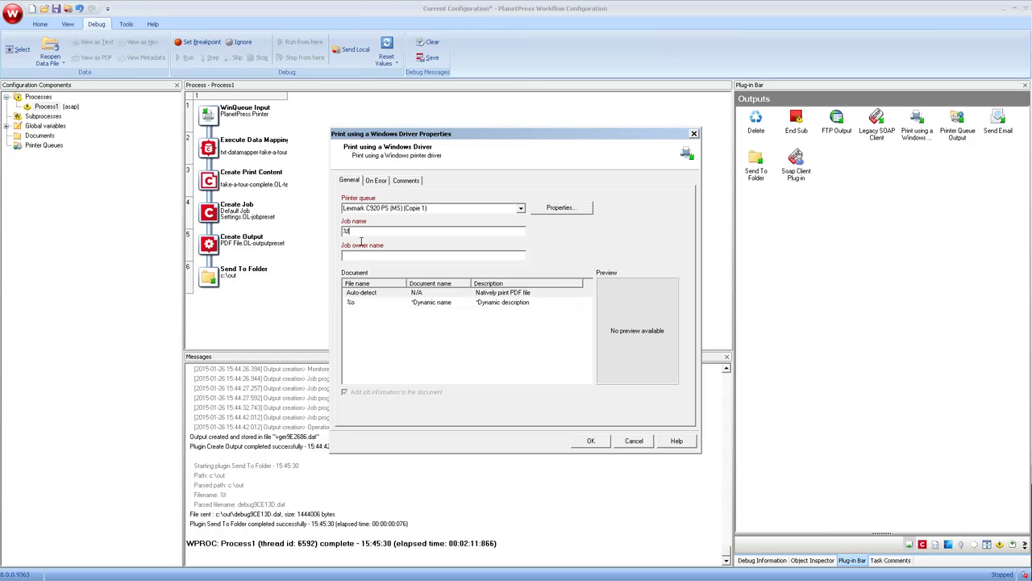
{"action": "left_click", "coordinate": [361, 256]}
{"action": "type", "text": "Joe"}
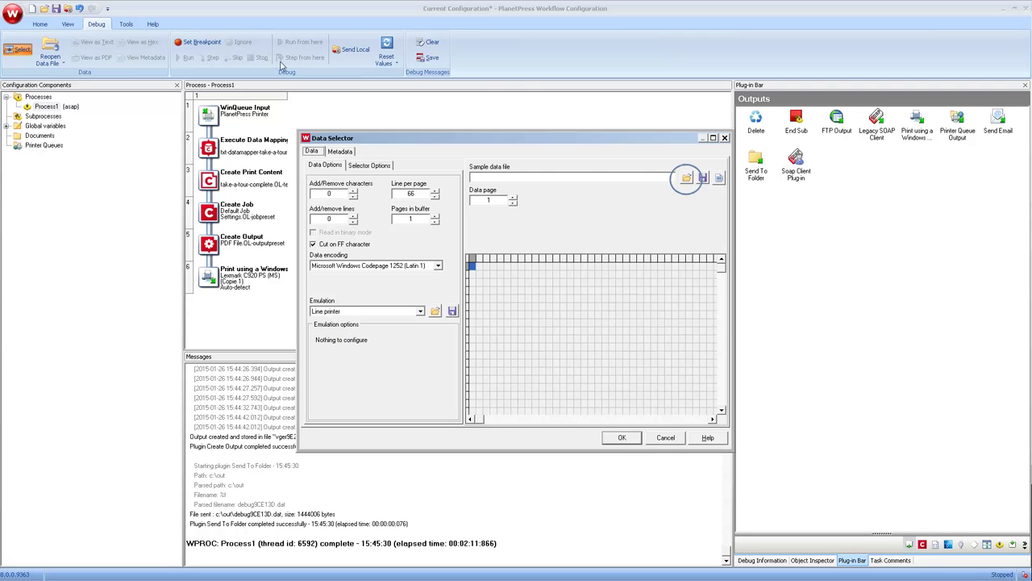
Load Txt_Data_Source.txt as sample data, then step the debug run through Create Output.
{"action": "left_click", "coordinate": [686, 177]}
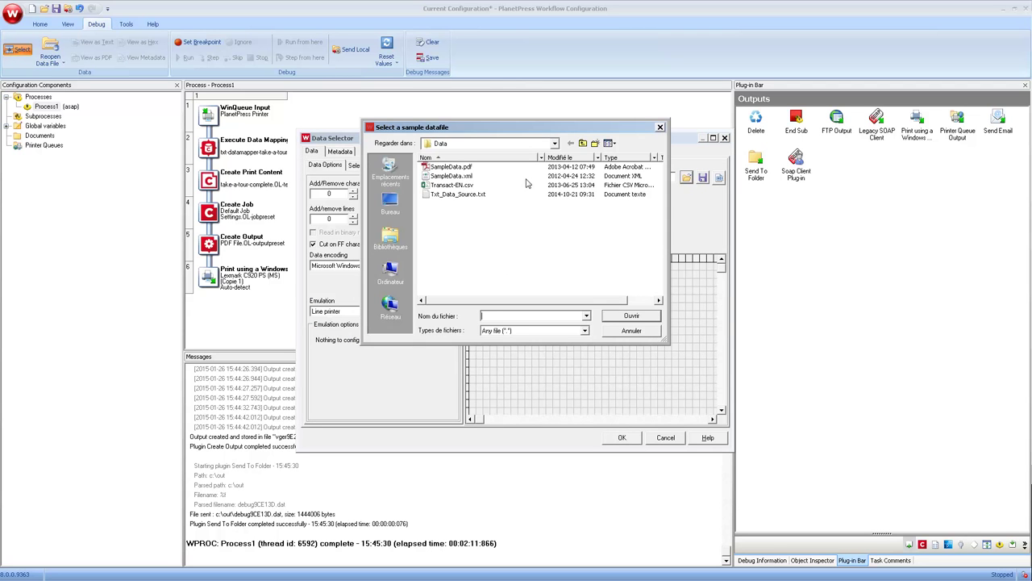
{"action": "double_click", "coordinate": [454, 195]}
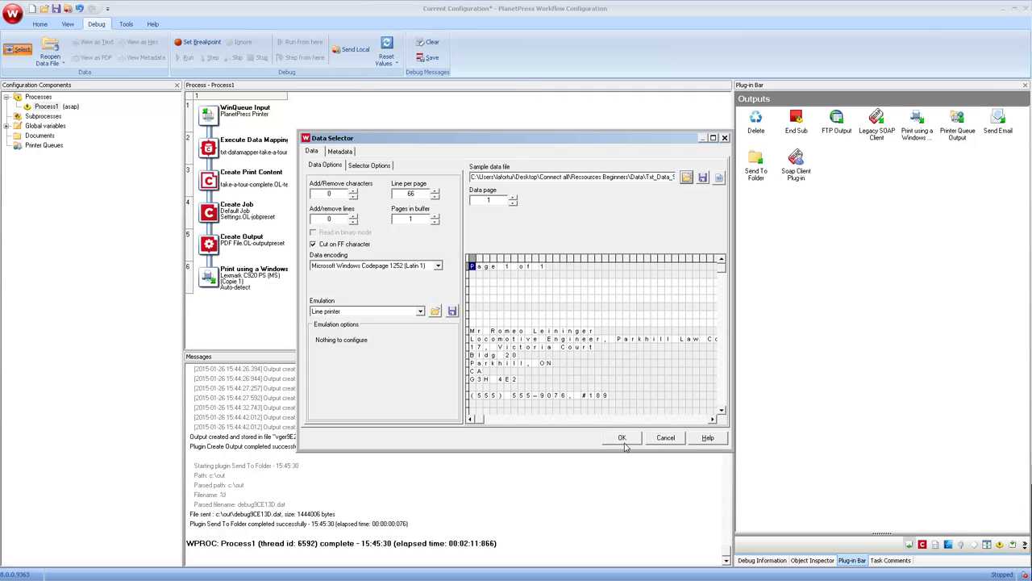
{"action": "left_click", "coordinate": [622, 438]}
{"action": "left_click", "coordinate": [475, 260]}
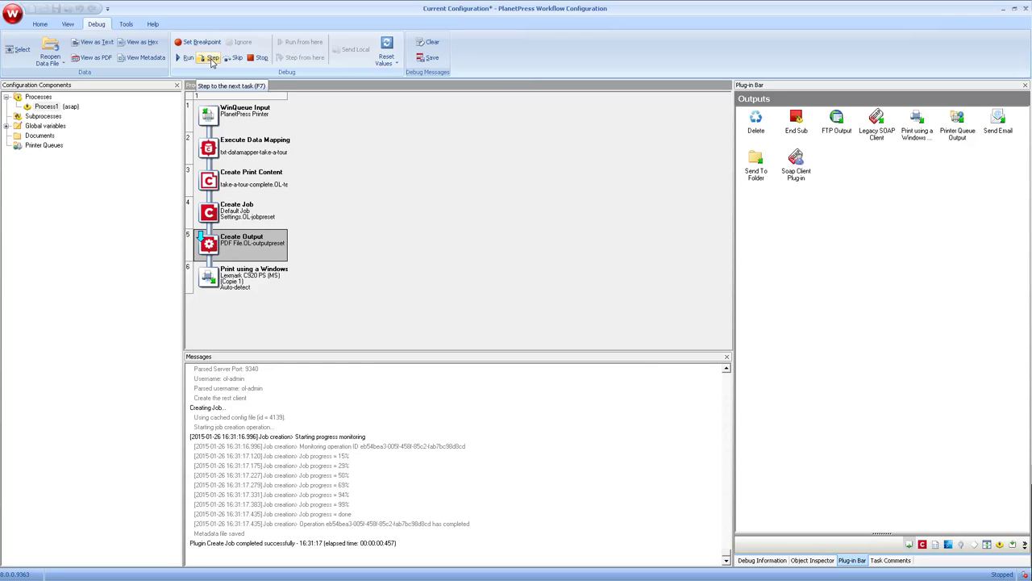
{"action": "left_click", "coordinate": [211, 59]}
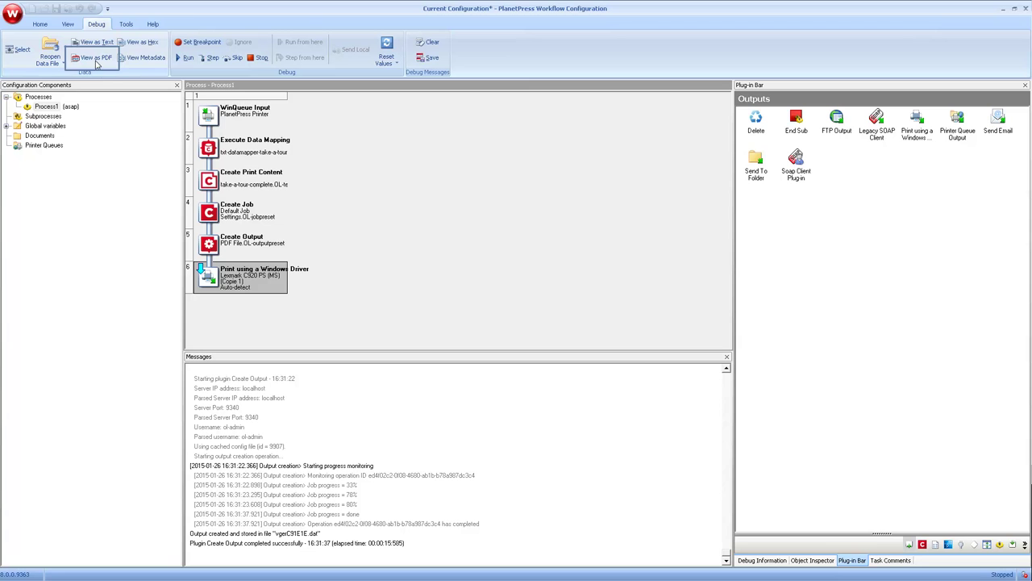
Page through the invoice PDF preview, close it, and stop Process1's debug run.
{"action": "left_click", "coordinate": [95, 60]}
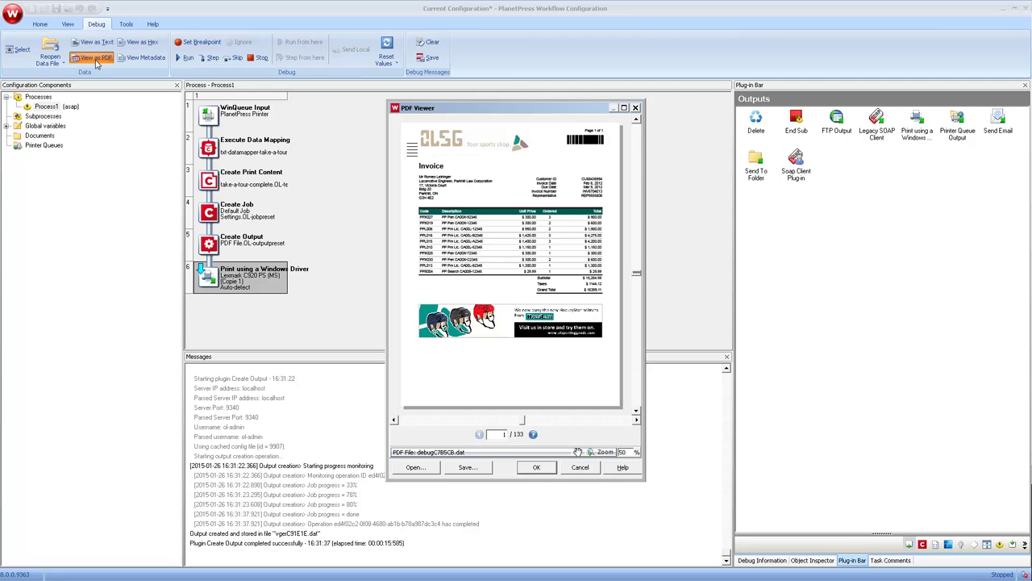
{"action": "left_click", "coordinate": [533, 435]}
{"action": "left_click", "coordinate": [533, 435]}
{"action": "left_click", "coordinate": [533, 435]}
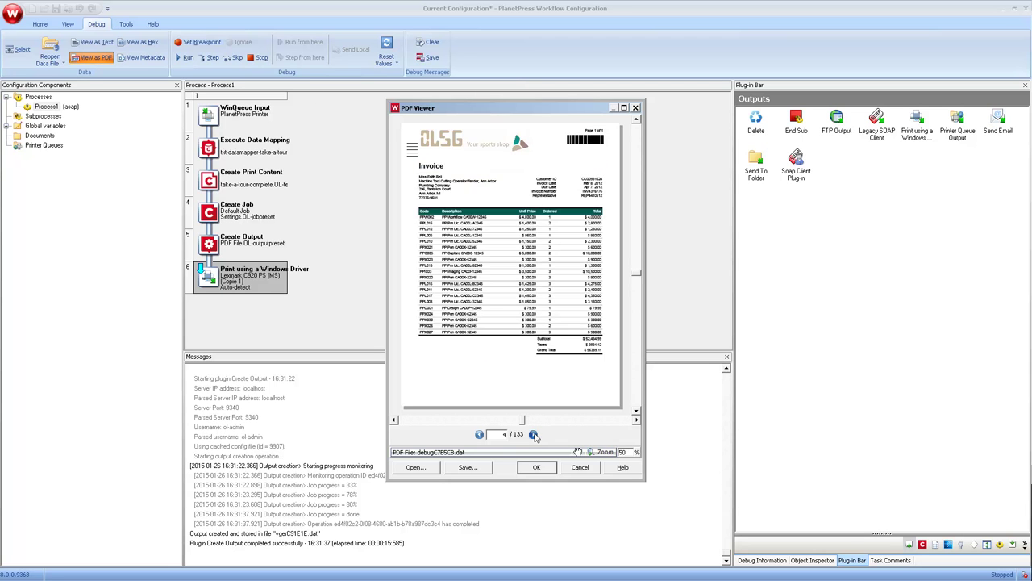
{"action": "left_click", "coordinate": [533, 434]}
{"action": "left_click", "coordinate": [533, 435]}
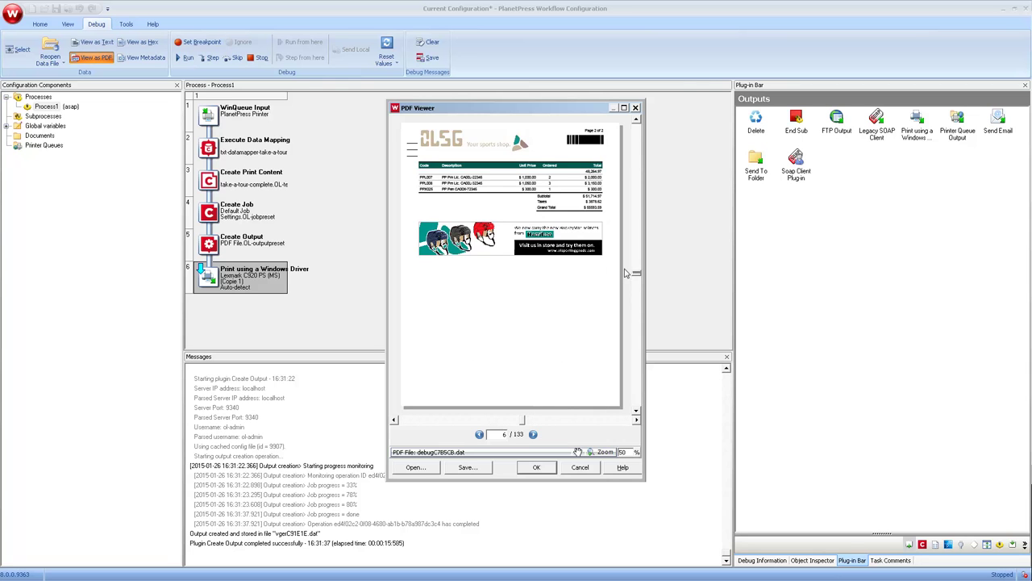
{"action": "left_click", "coordinate": [635, 108]}
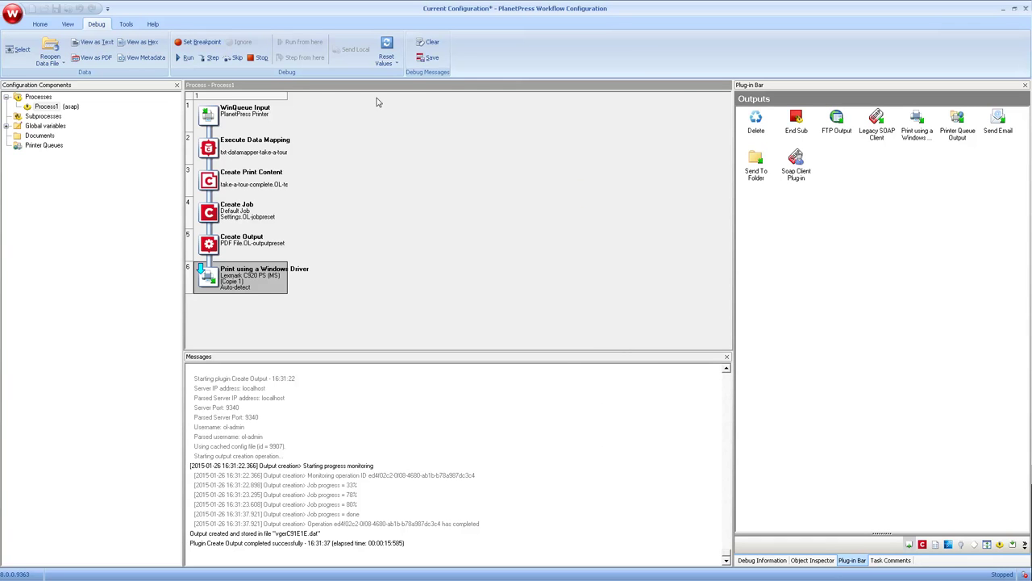
{"action": "left_click", "coordinate": [262, 58]}
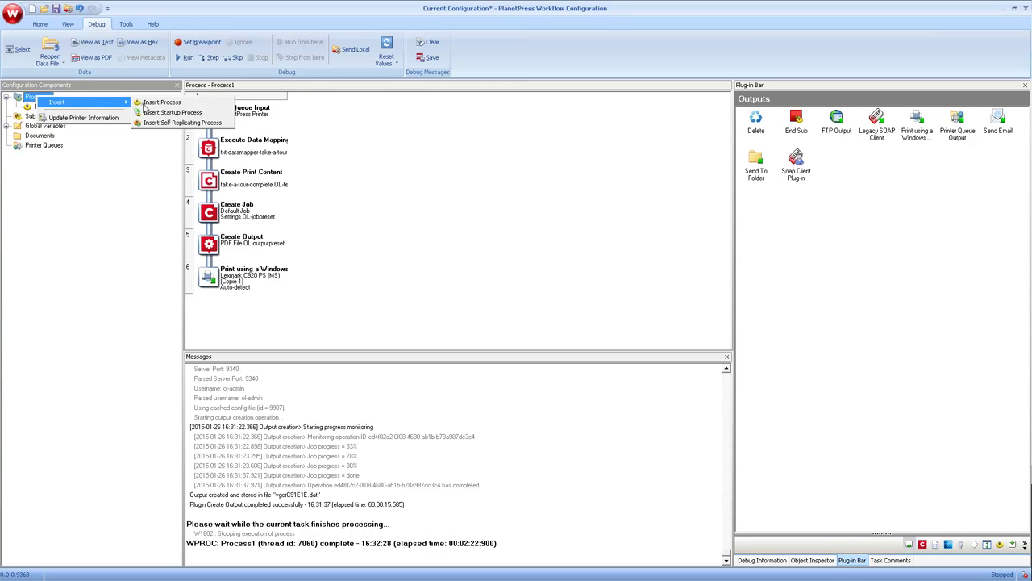
Insert Process2 and paste Process1's WinQueue Input properties onto its Folder Capture step.
{"action": "left_click", "coordinate": [149, 102]}
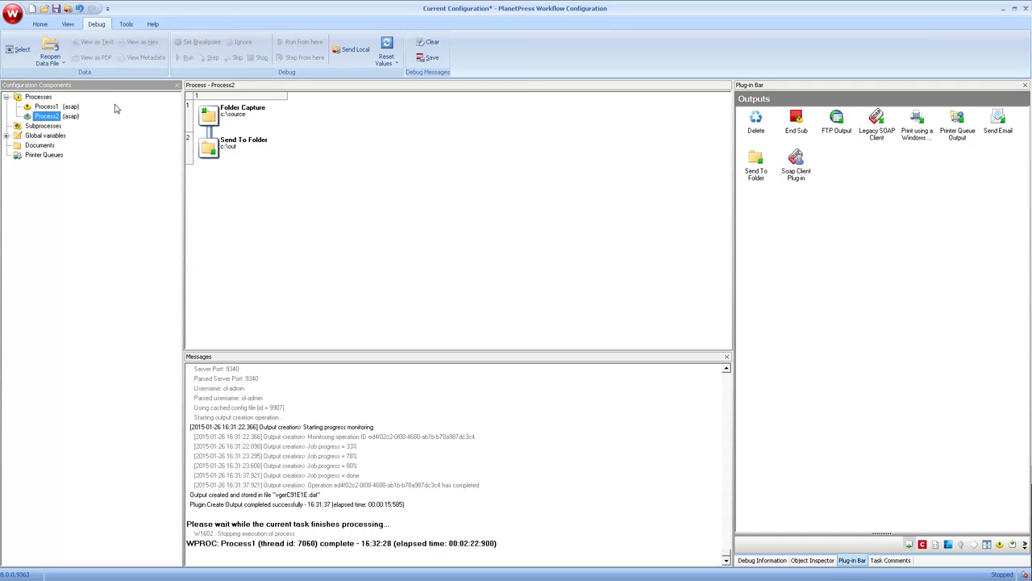
{"action": "left_click", "coordinate": [57, 108]}
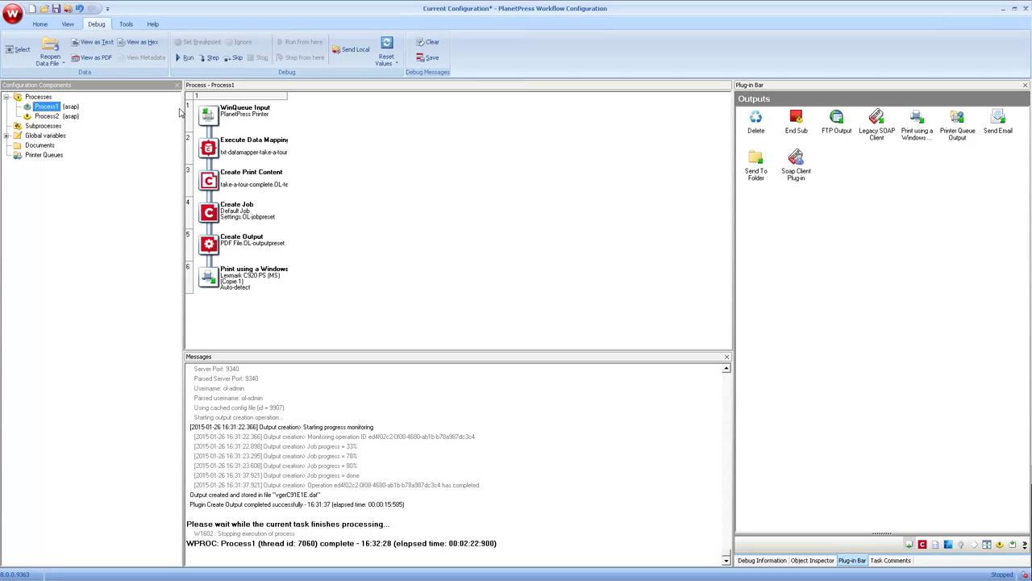
{"action": "right_click", "coordinate": [225, 117]}
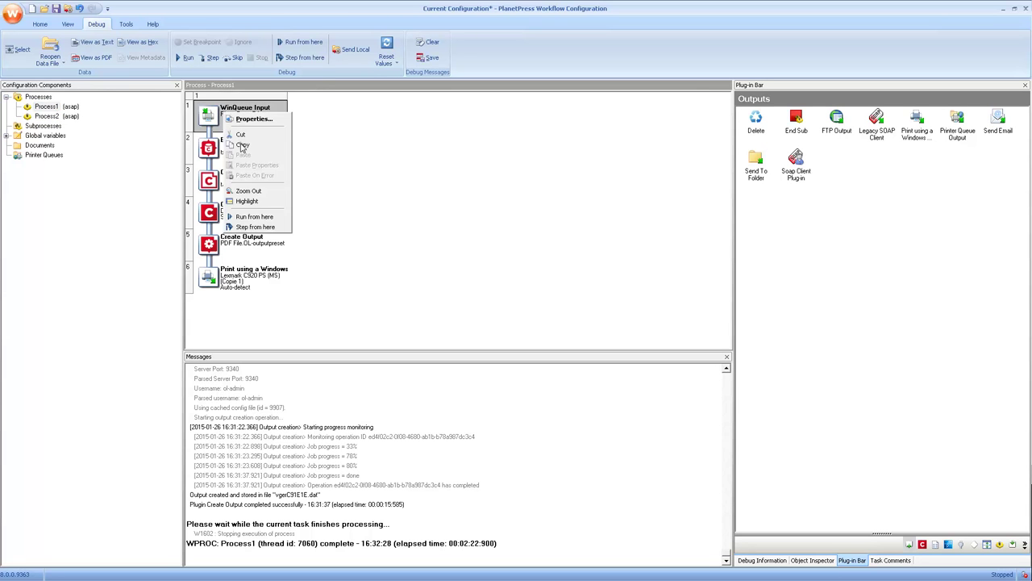
{"action": "left_click", "coordinate": [242, 144]}
{"action": "left_click", "coordinate": [58, 116]}
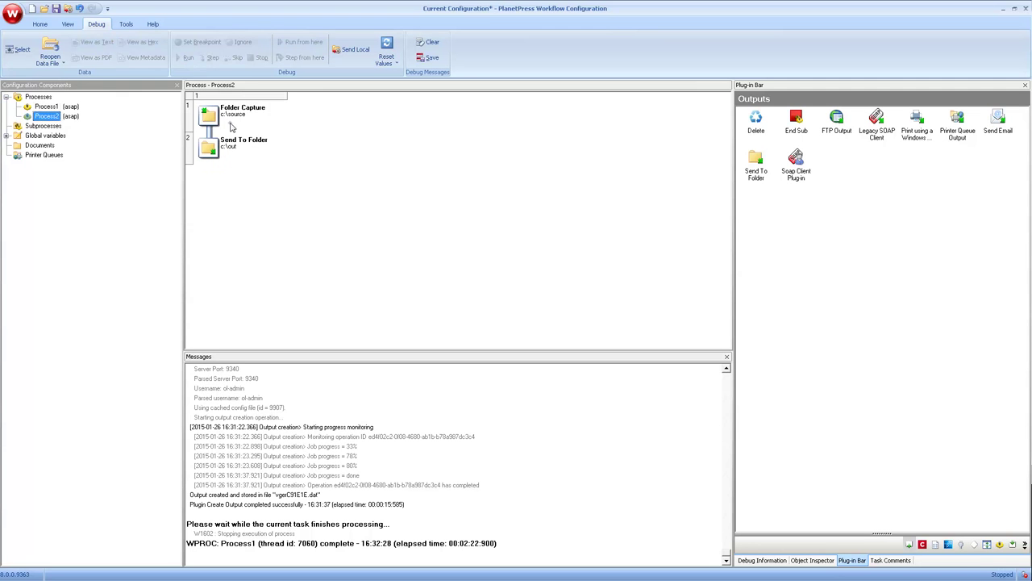
{"action": "right_click", "coordinate": [233, 124]}
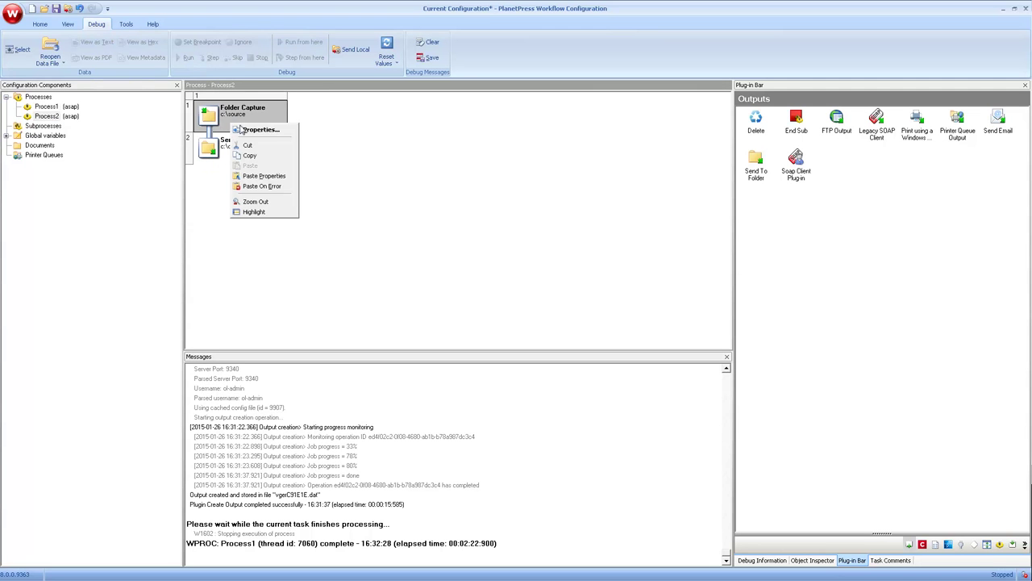
{"action": "left_click", "coordinate": [260, 176]}
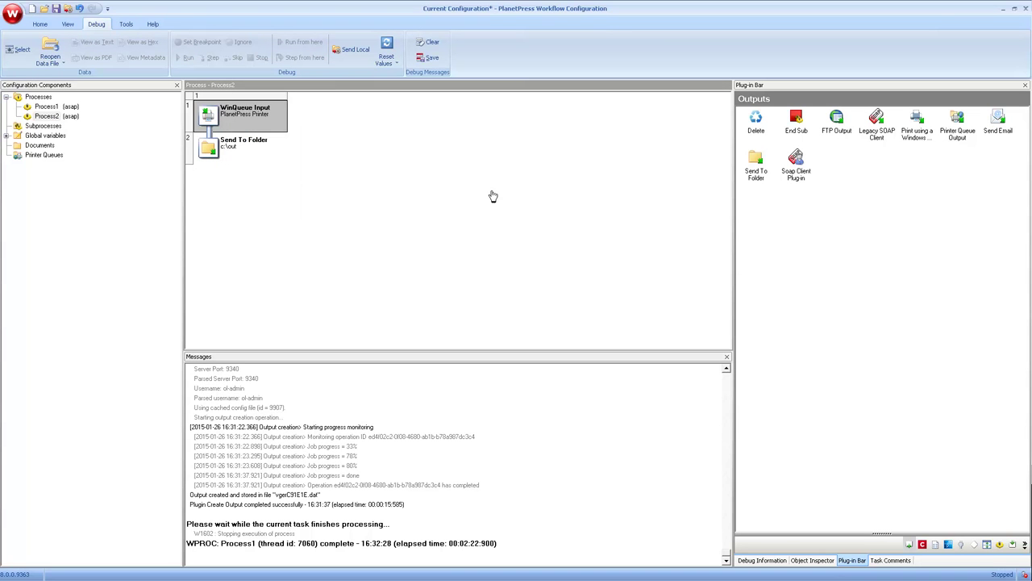
{"action": "left_click", "coordinate": [923, 545]}
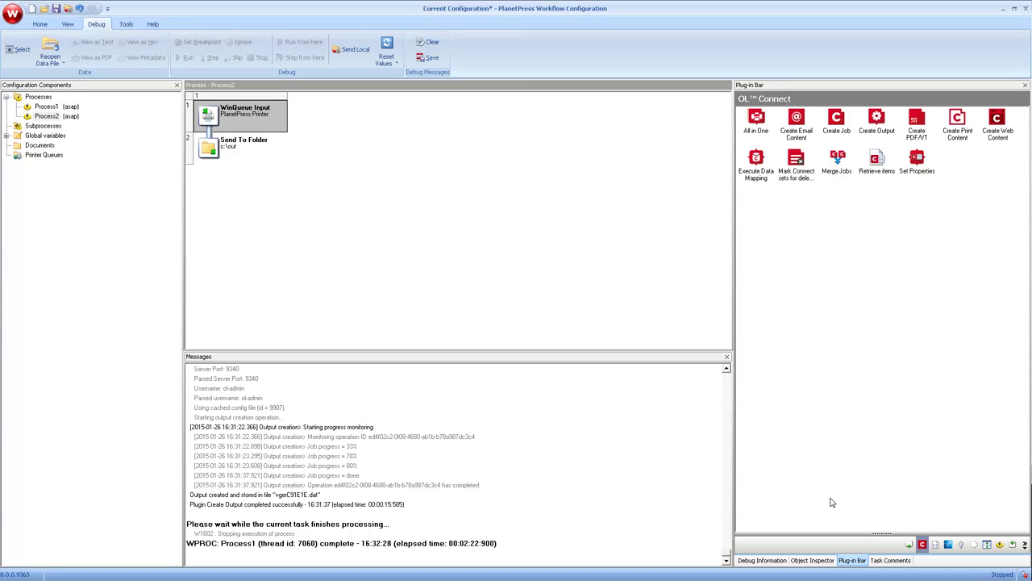
Add an All in One task using txt-datamapper-take-a-tour, take-a-tour-complete template and PDF File preset.
{"action": "left_click_drag", "start_coordinate": [757, 118], "coordinate": [212, 134]}
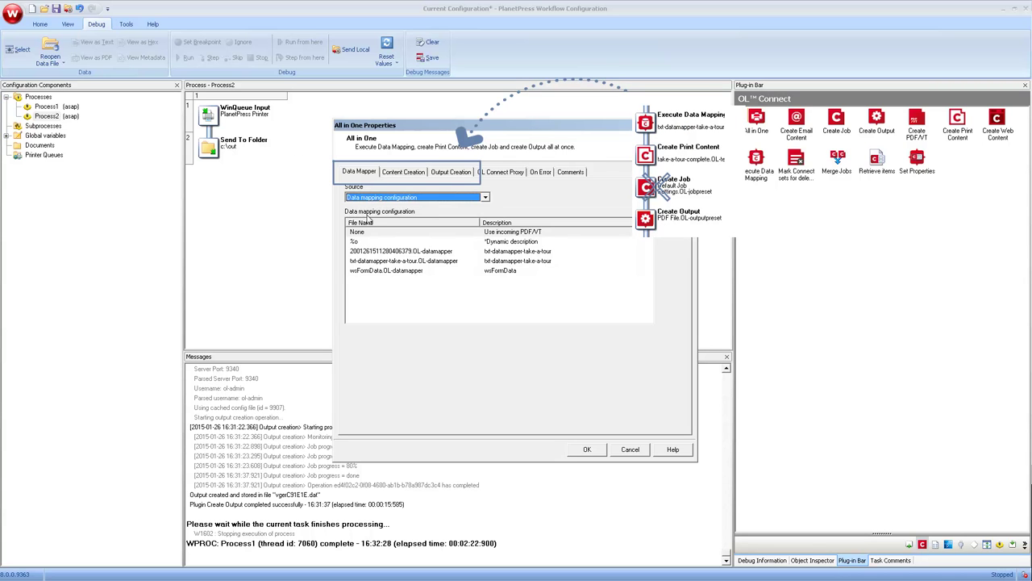
{"action": "left_click", "coordinate": [375, 263]}
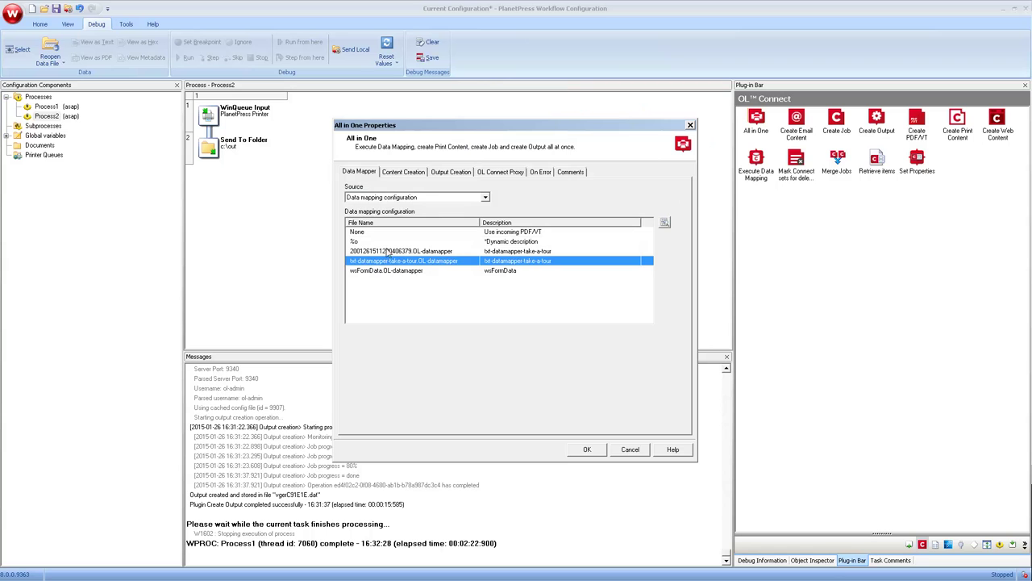
{"action": "left_click", "coordinate": [397, 172]}
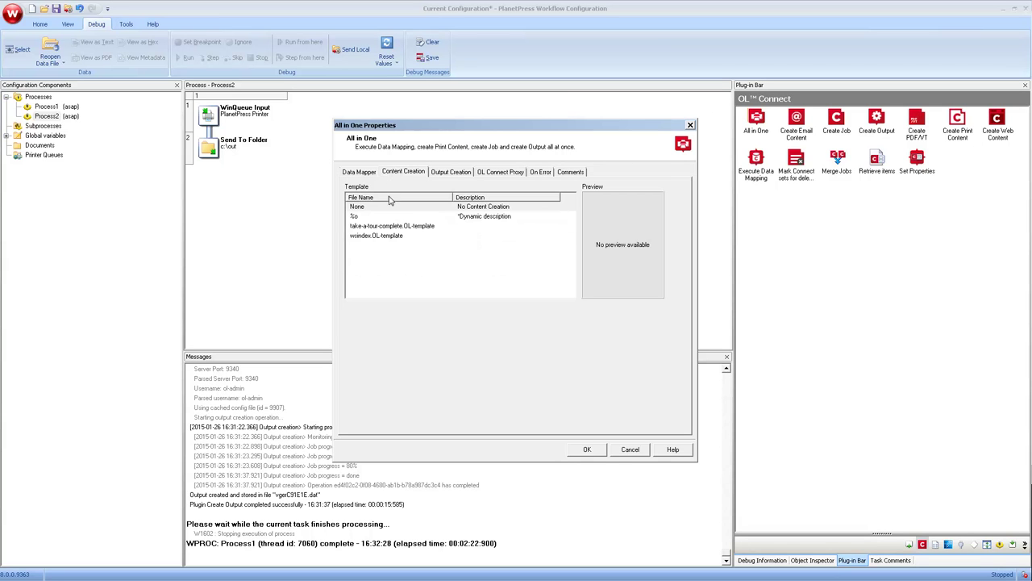
{"action": "left_click", "coordinate": [390, 229]}
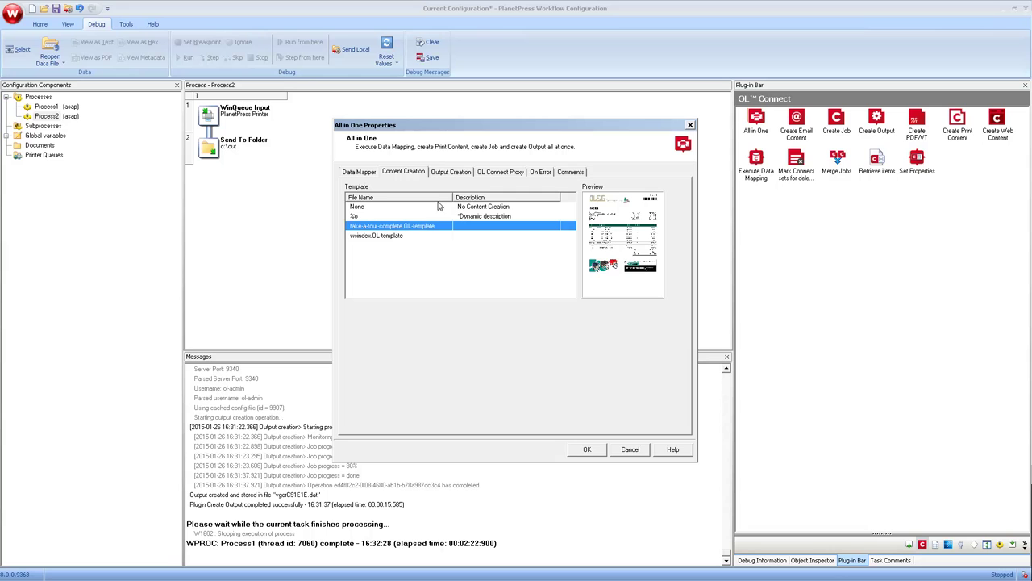
{"action": "left_click", "coordinate": [449, 172]}
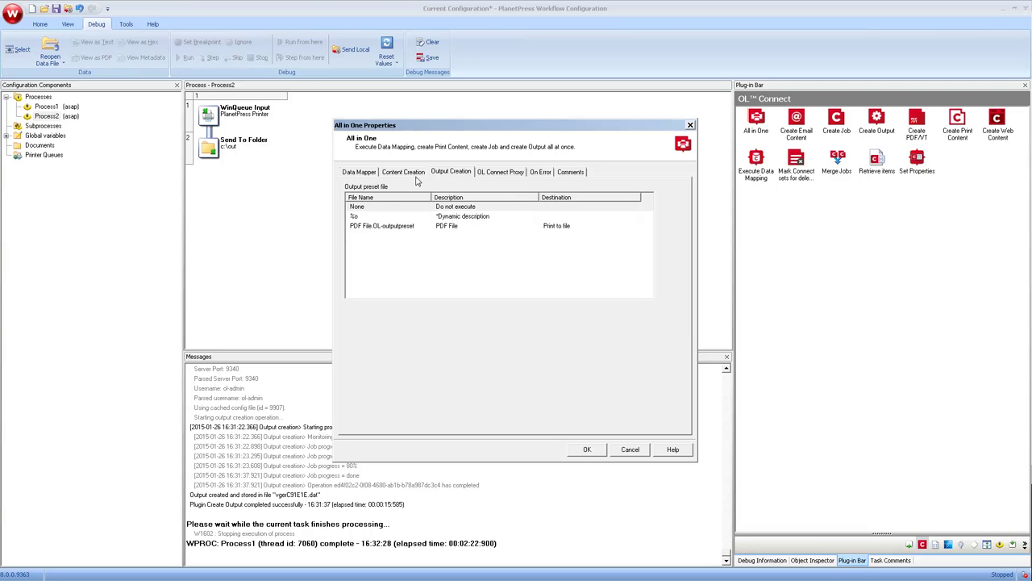
{"action": "left_click", "coordinate": [389, 228]}
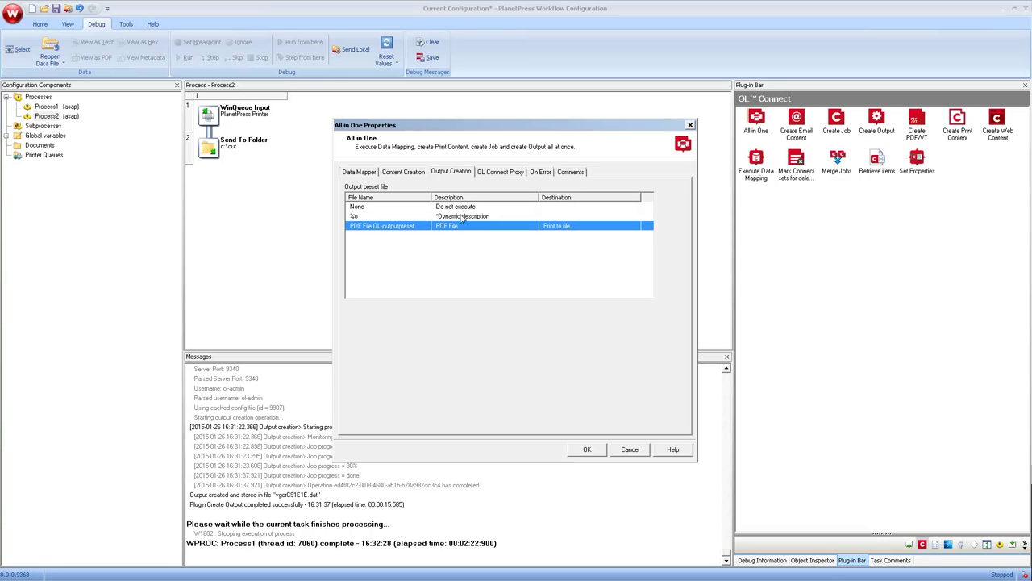
{"action": "left_click", "coordinate": [487, 173]}
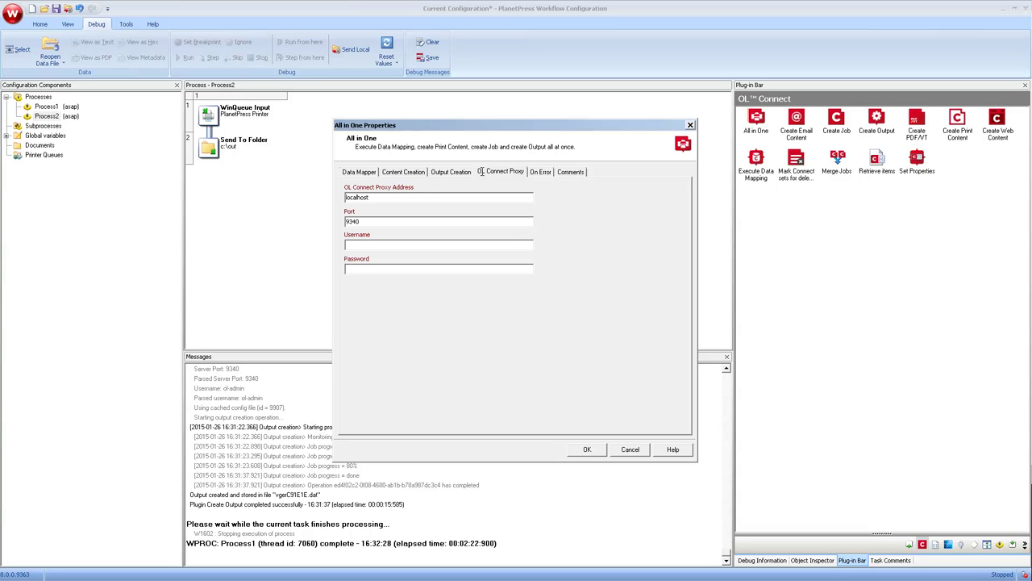
Enter the OL Connect proxy username and password, then recheck the chosen output preset.
{"action": "left_click", "coordinate": [378, 243]}
{"action": "type", "text": "ol-admin"}
{"action": "key", "text": "Tab"}
{"action": "type", "text": "******"}
{"action": "left_click", "coordinate": [436, 173]}
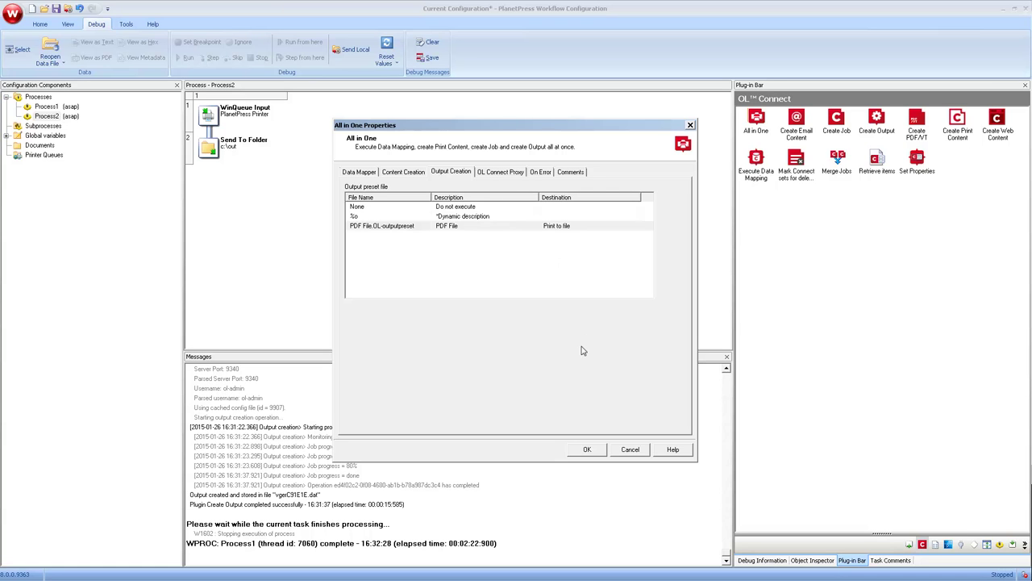
Confirm the All in One task and replace Send To Folder with a permanent Delete output.
{"action": "left_click", "coordinate": [588, 450]}
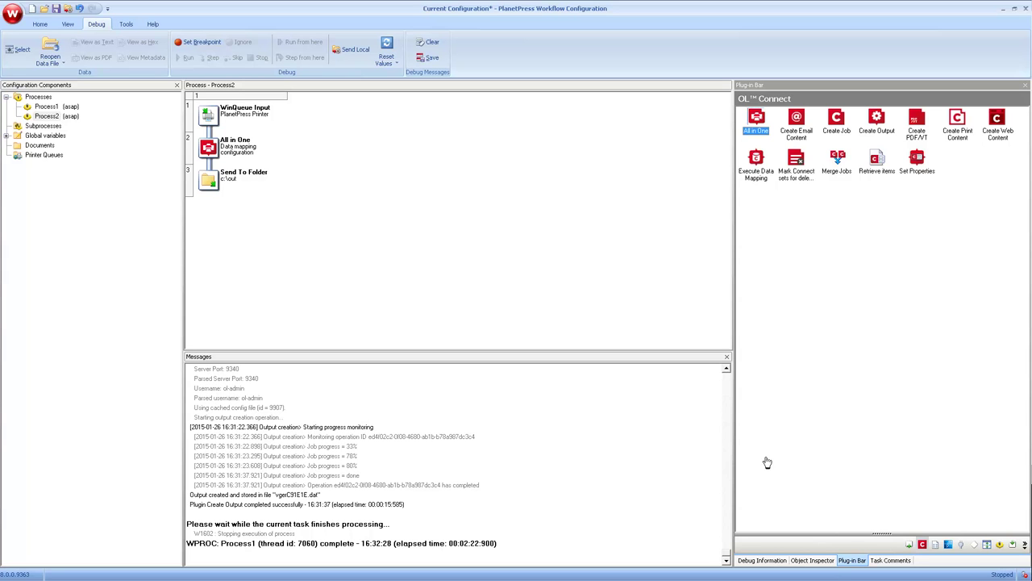
{"action": "left_click", "coordinate": [909, 546]}
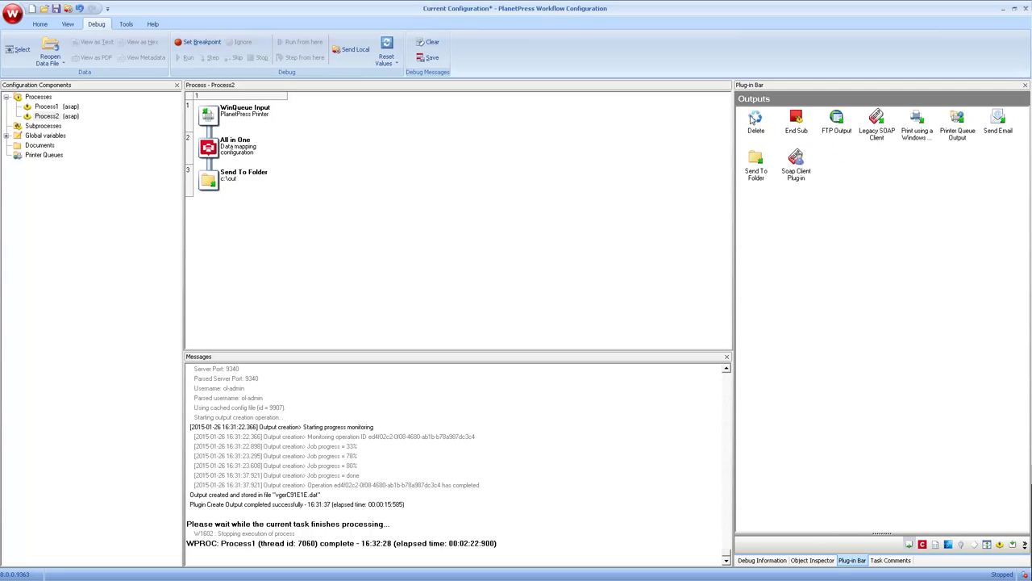
{"action": "left_click_drag", "start_coordinate": [752, 118], "coordinate": [211, 176]}
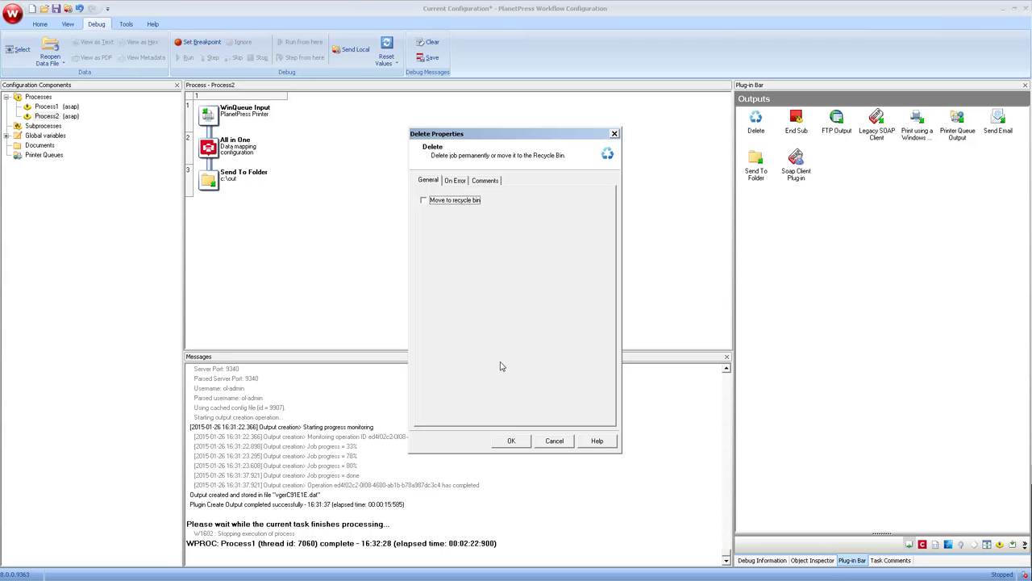
{"action": "left_click", "coordinate": [511, 441]}
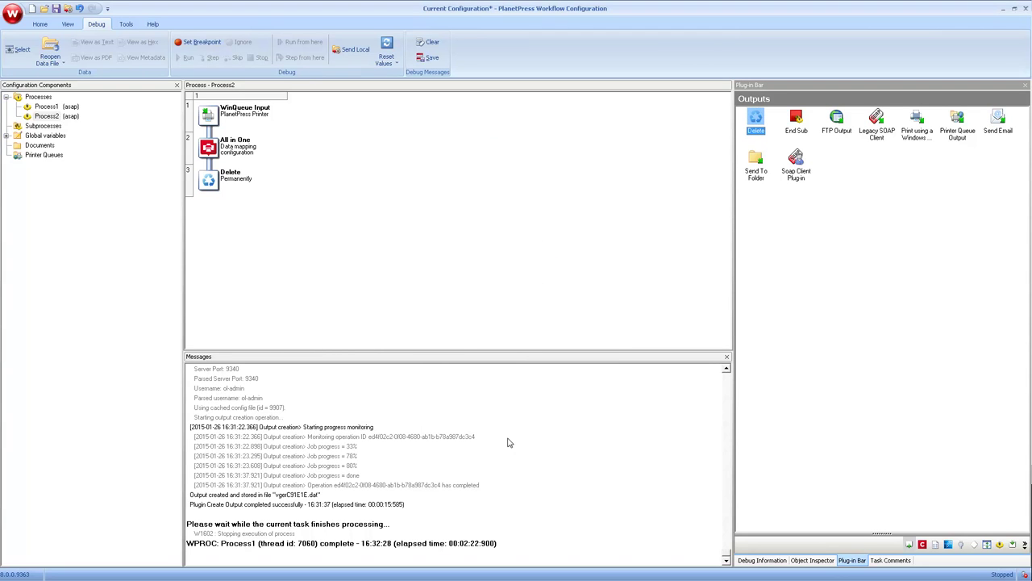